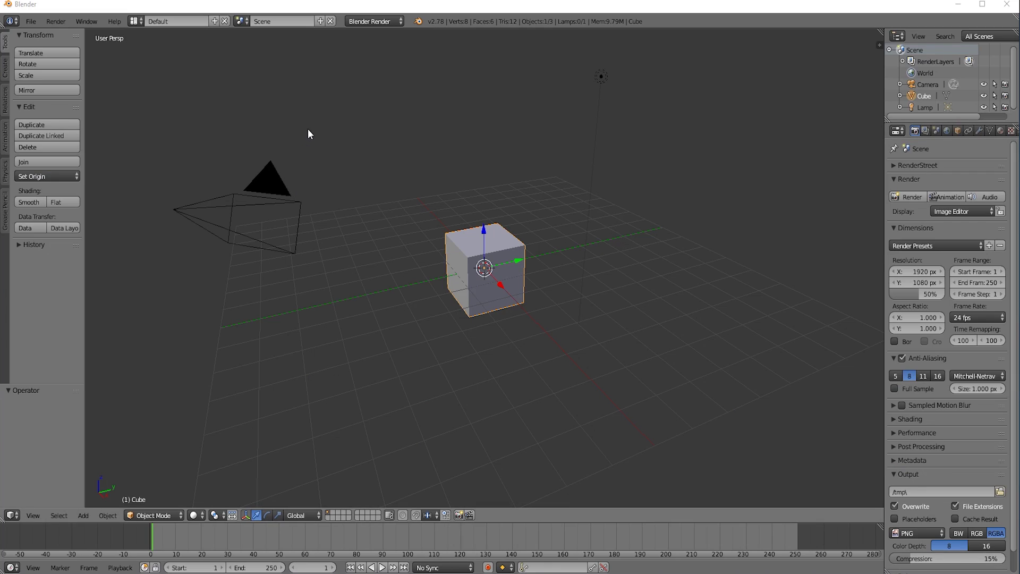
# - Switch the render engine to Blender Game
pyautogui.click(353, 23)
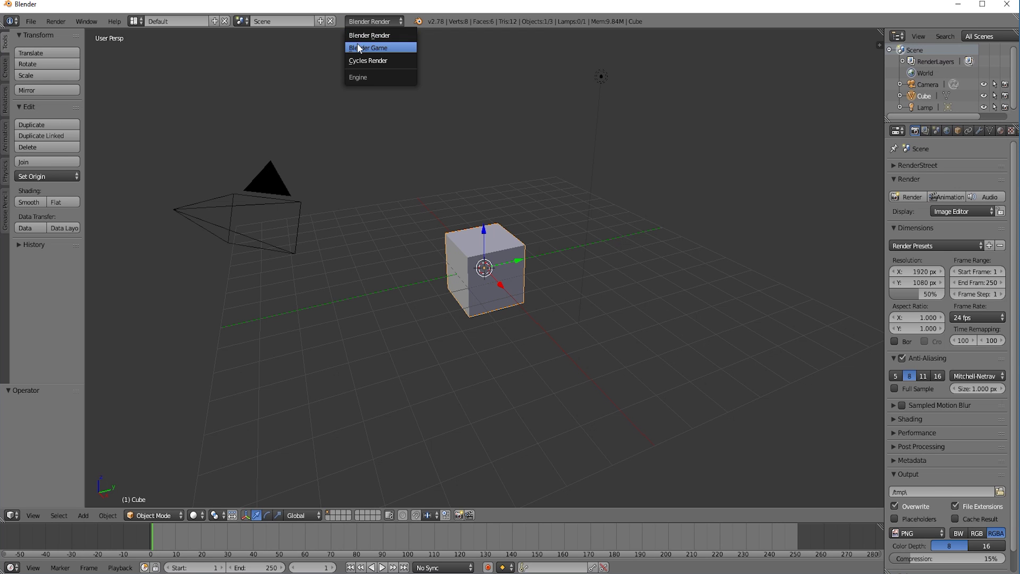
pyautogui.click(357, 47)
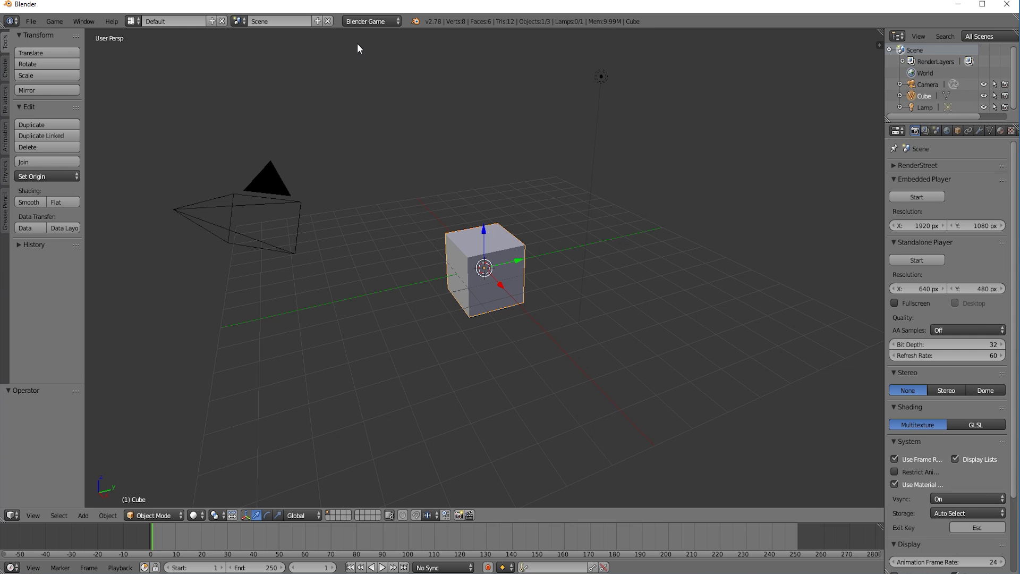
# - Delete the default cube and add a plane scaled up about 7.85 times
pyautogui.press('Delete')
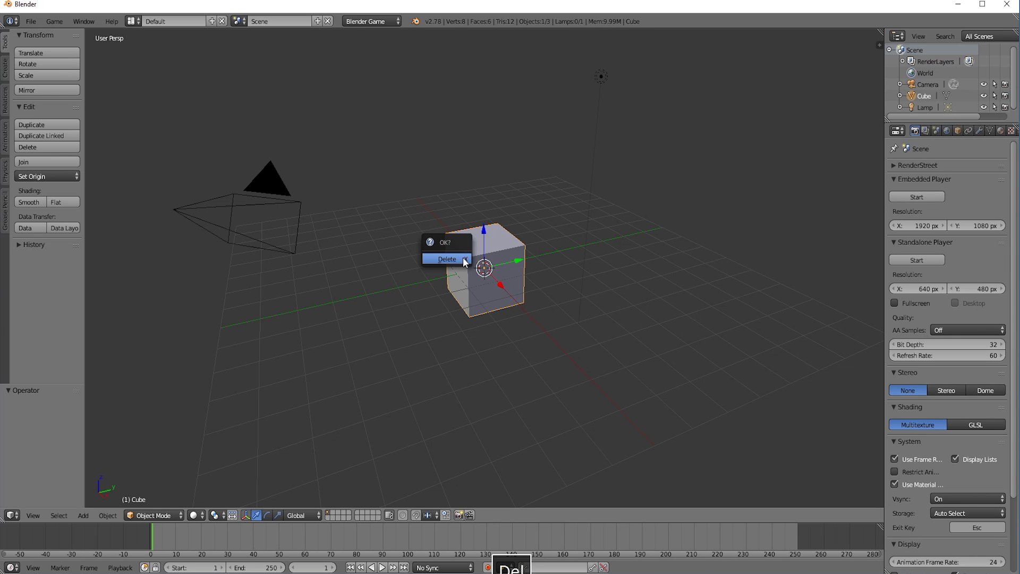
pyautogui.click(463, 258)
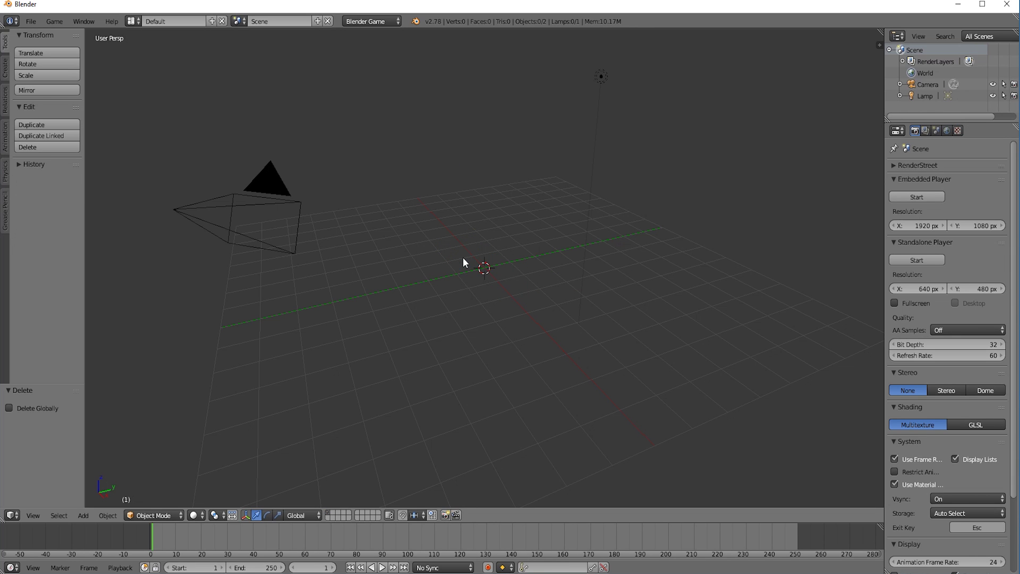
pyautogui.hotkey('shift', 'a')
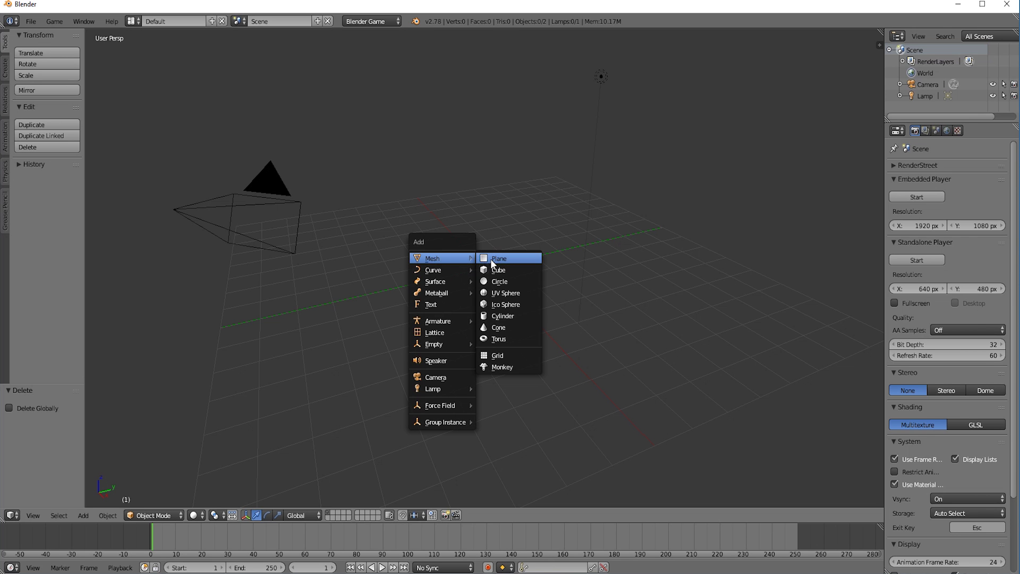
pyautogui.click(491, 263)
pyautogui.press('s')
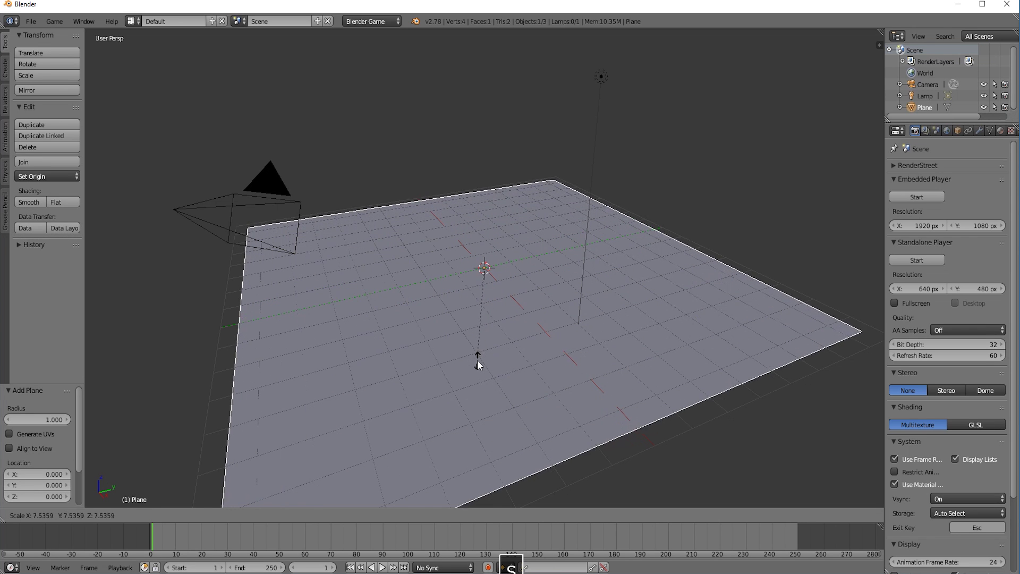
pyautogui.click(479, 368)
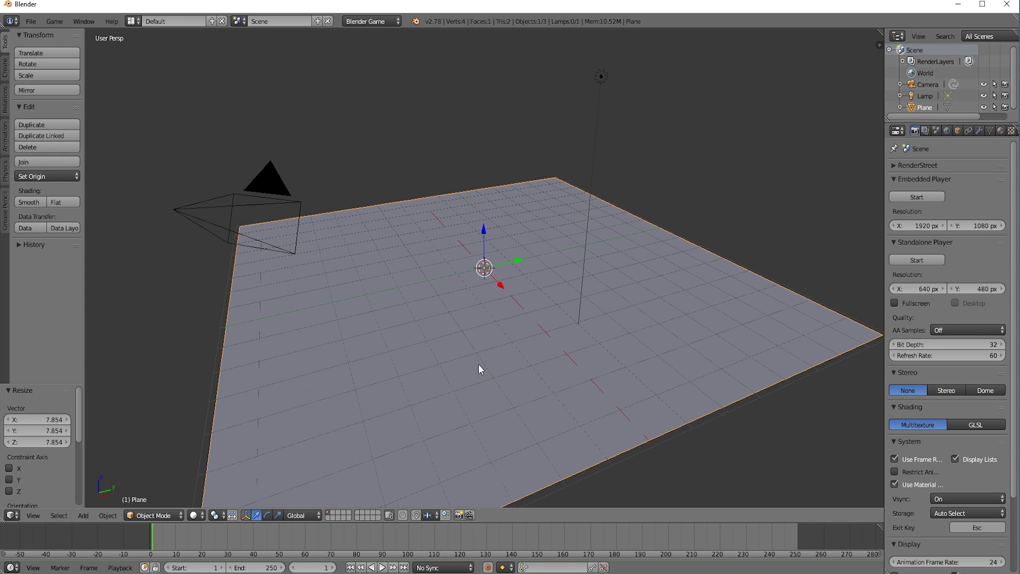
# - Tilt the plane 3° around X and view it side-on in orthographic
pyautogui.press('r')
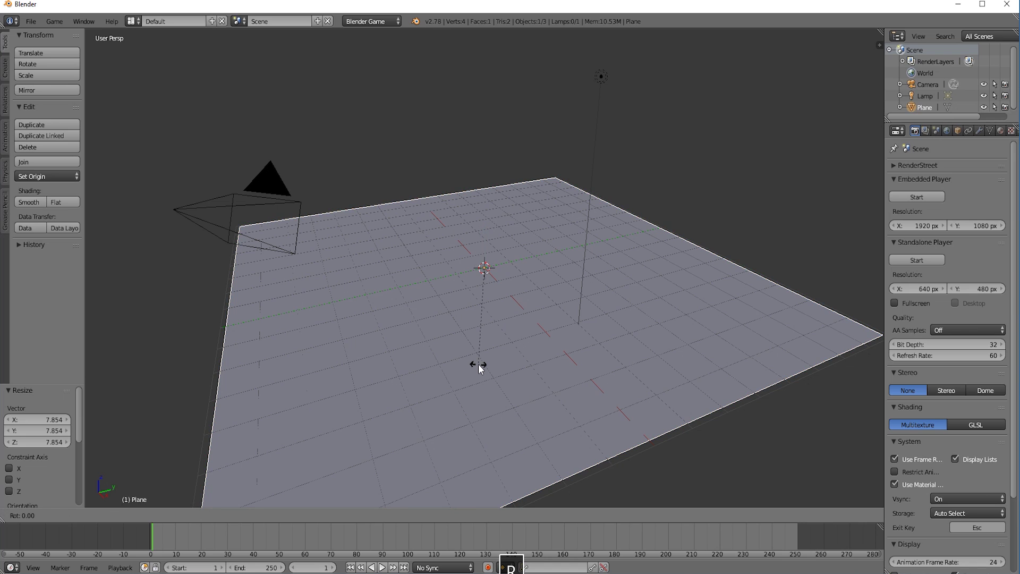
pyautogui.press('x')
pyautogui.press('3')
pyautogui.write('[3] = 3° along global X')
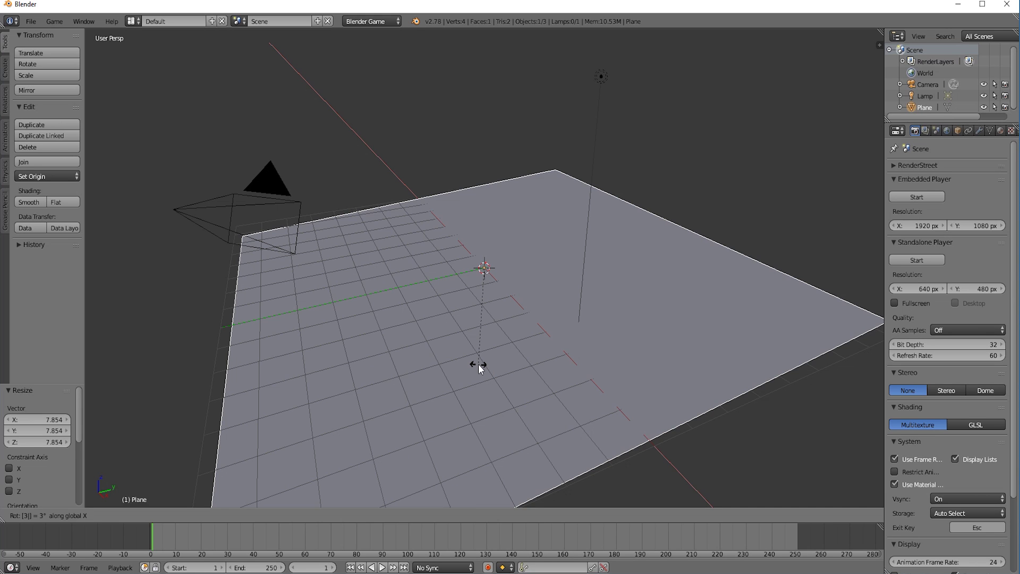
pyautogui.press('Return')
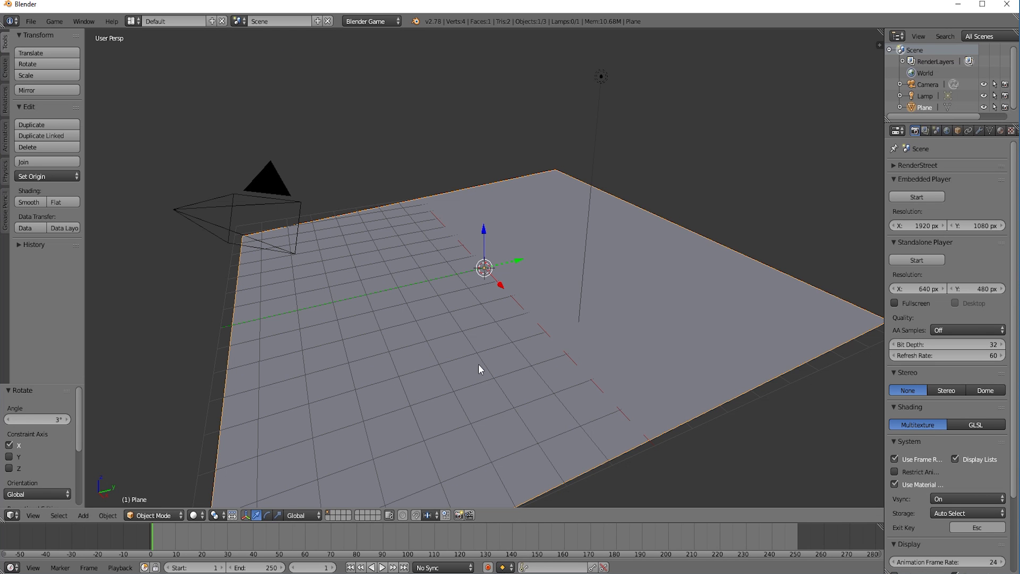
pyautogui.press('KP_3')
pyautogui.press('KP_5')
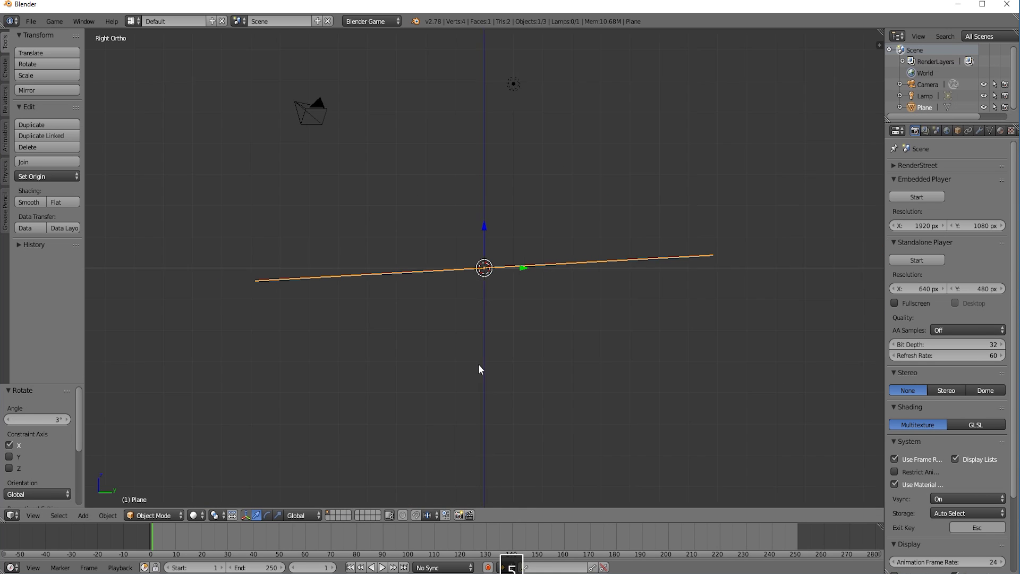
pyautogui.keyDown('shift'); pyautogui.moveTo(482, 314); pyautogui.dragTo(478, 400, button='middle'); pyautogui.keyUp('shift')
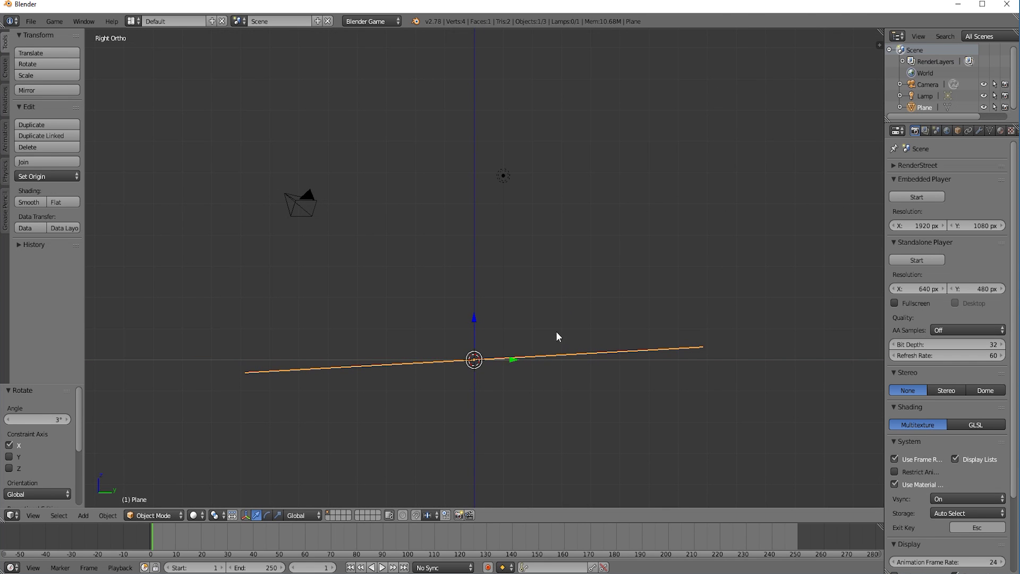
# - Add a UV sphere above the plane, shrunk to about a third and smooth-shaded
pyautogui.click(636, 193)
pyautogui.press('a')
pyautogui.hotkey('shift', 'a')
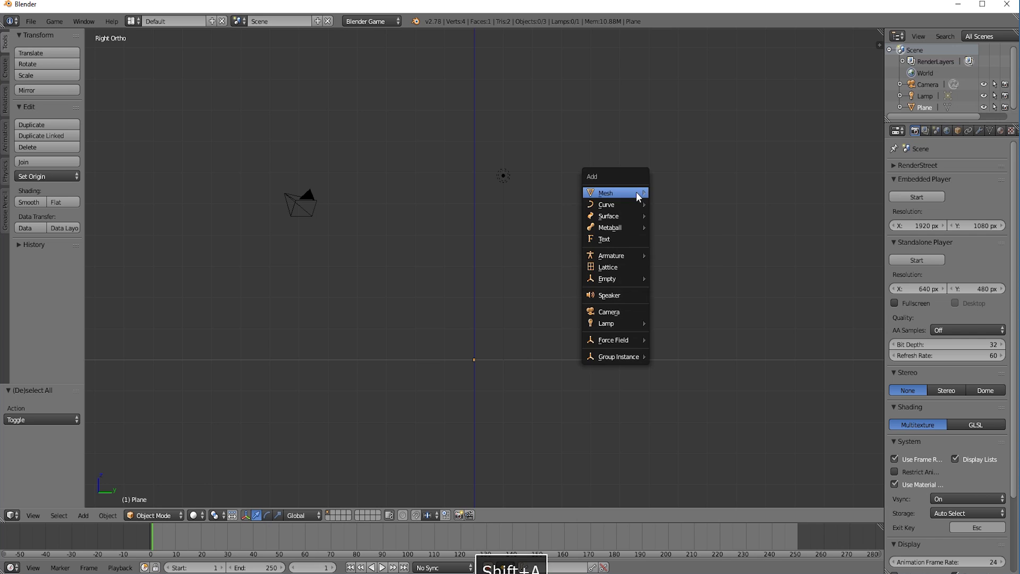
pyautogui.click(685, 230)
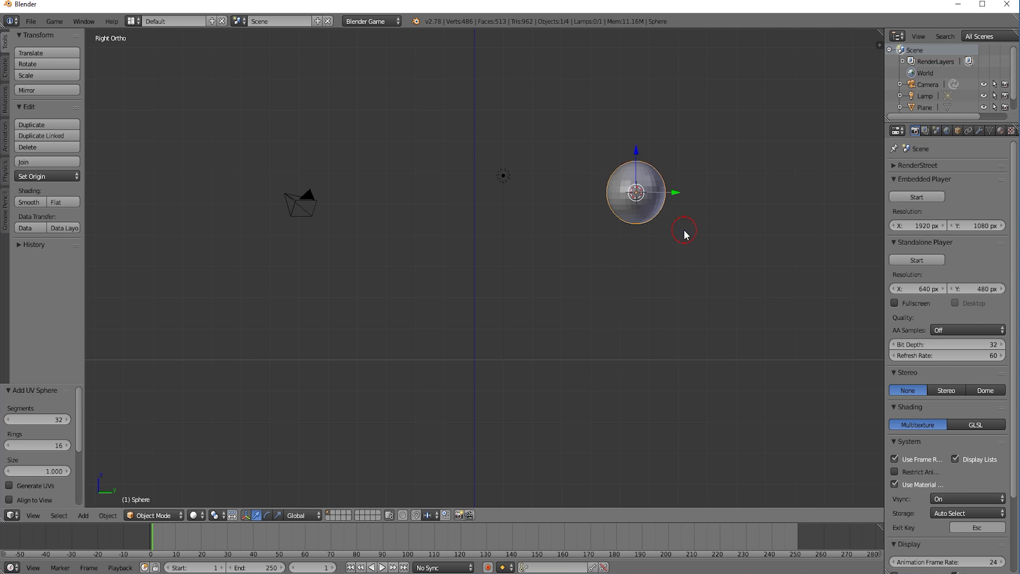
pyautogui.press('s')
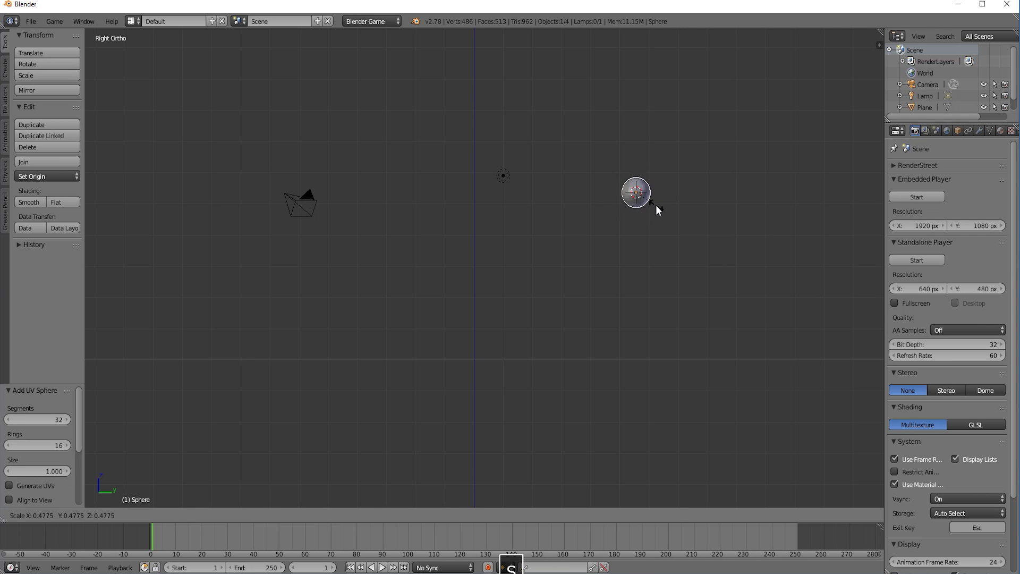
pyautogui.click(651, 198)
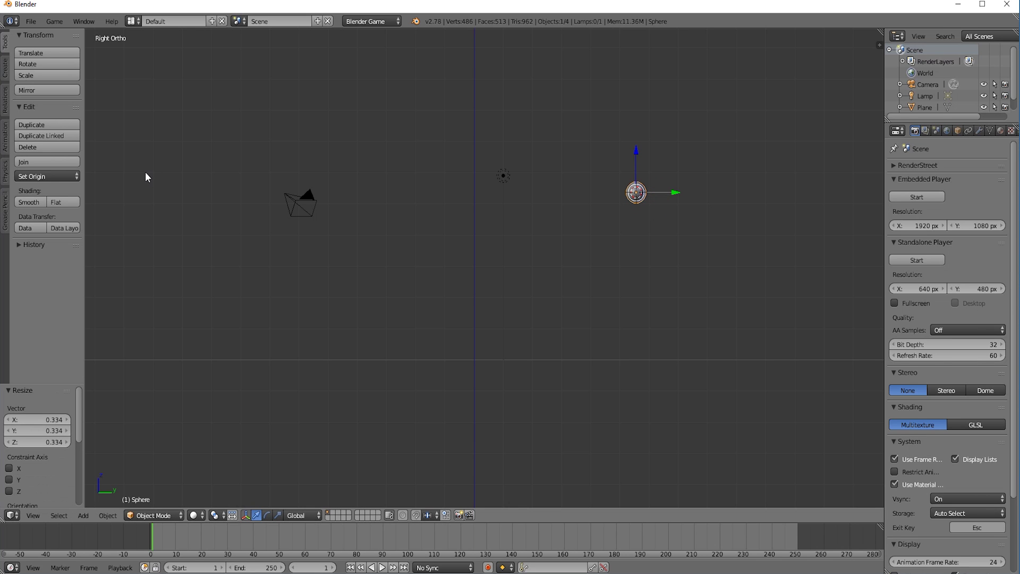
pyautogui.click(20, 204)
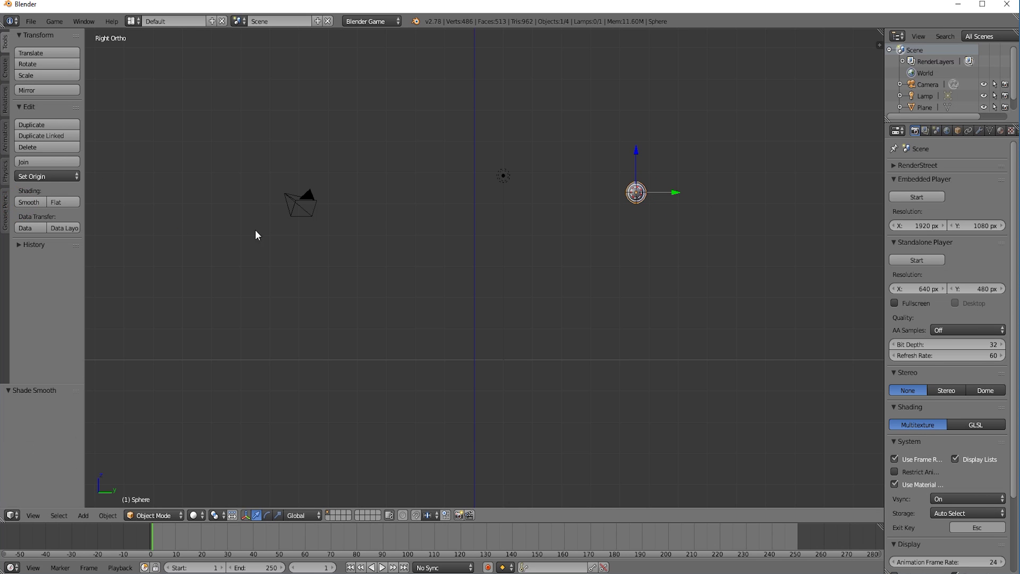
pyautogui.moveTo(447, 248); pyautogui.dragTo(483, 261, button='middle')
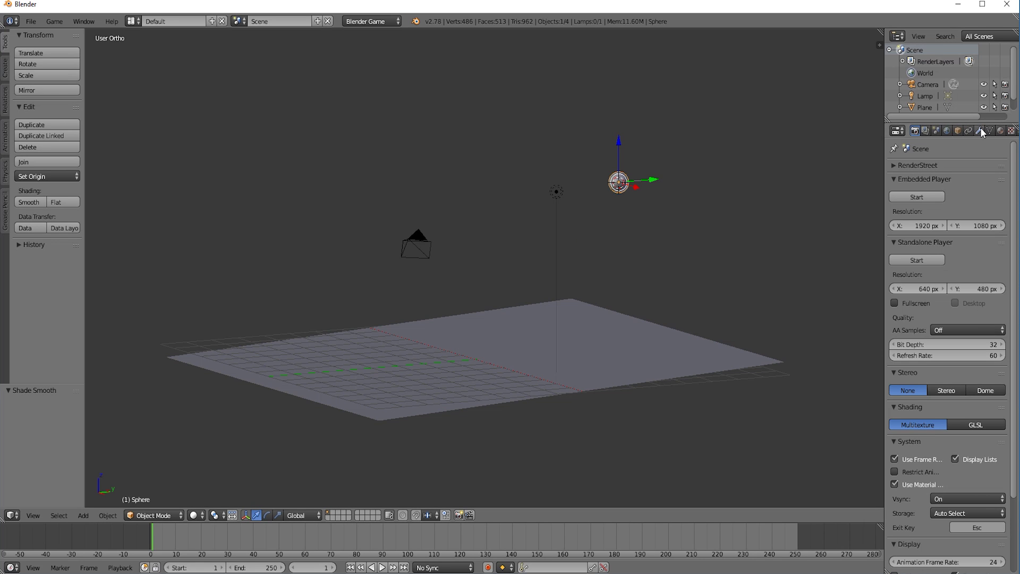
pyautogui.scroll(-1, 980, 128)
pyautogui.scroll(-1, 980, 127)
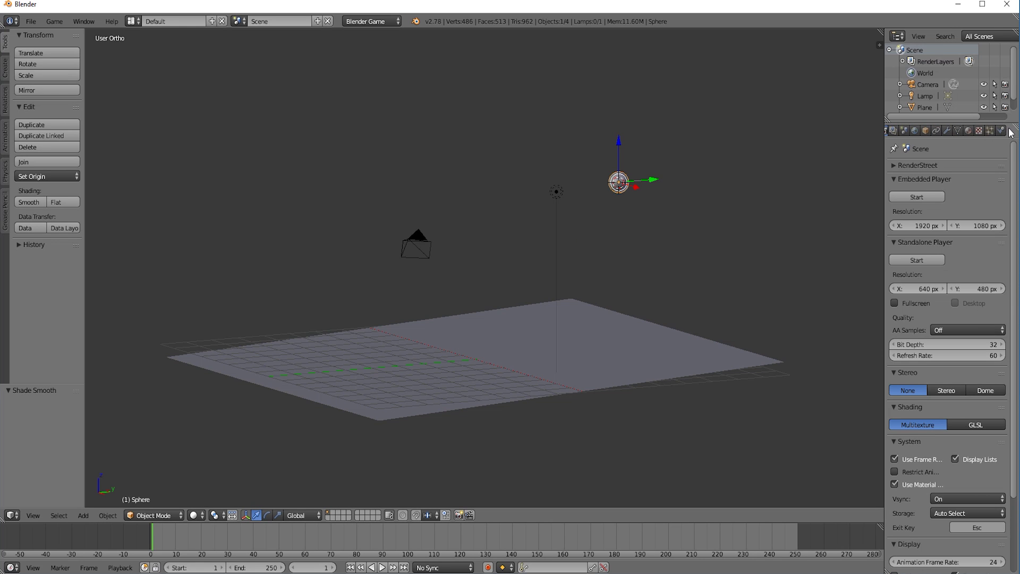
# - Set the sphere's Physics Type to Rigid Body
pyautogui.click(1004, 132)
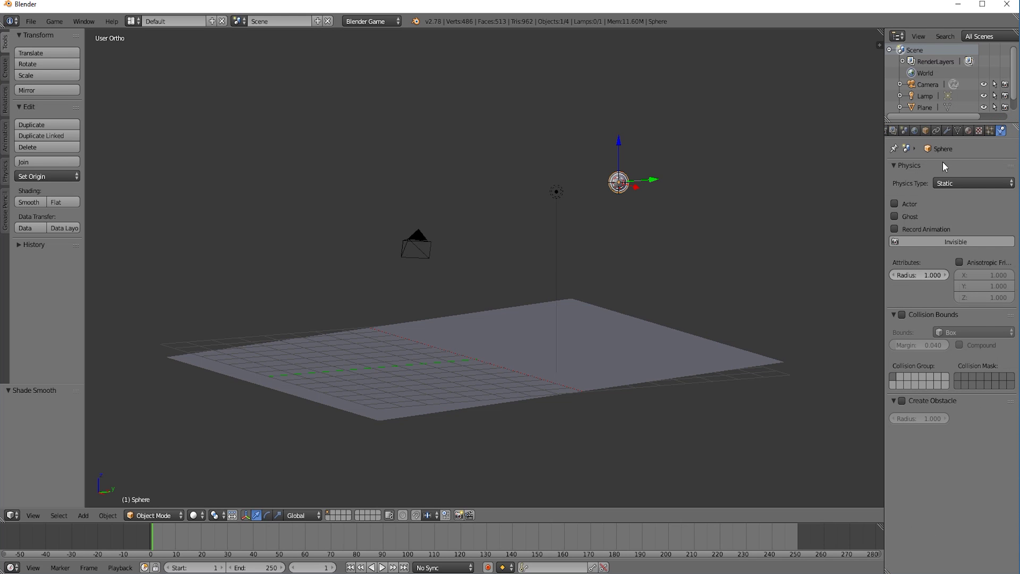
pyautogui.click(950, 183)
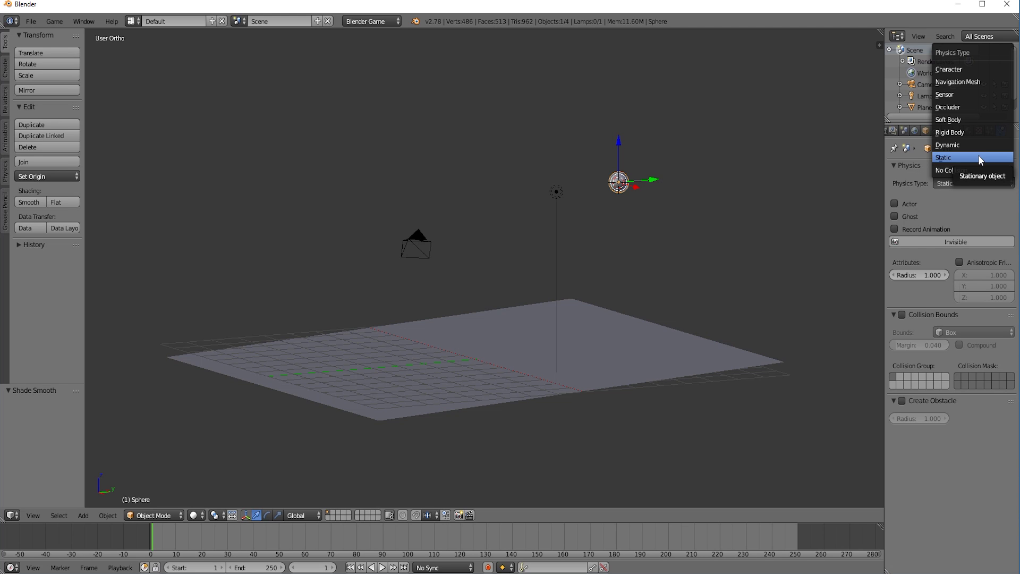
pyautogui.click(958, 134)
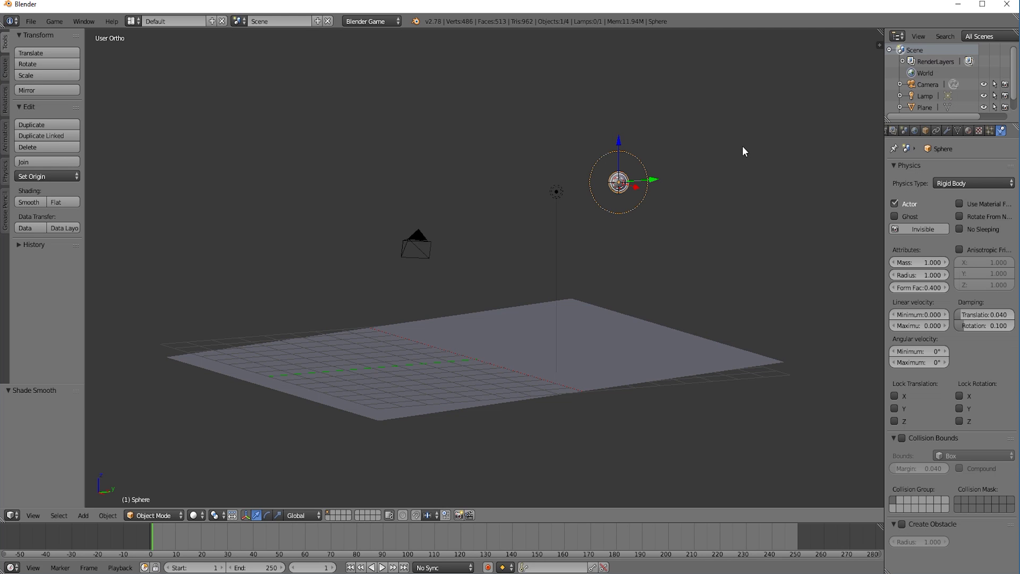
pyautogui.click(54, 22)
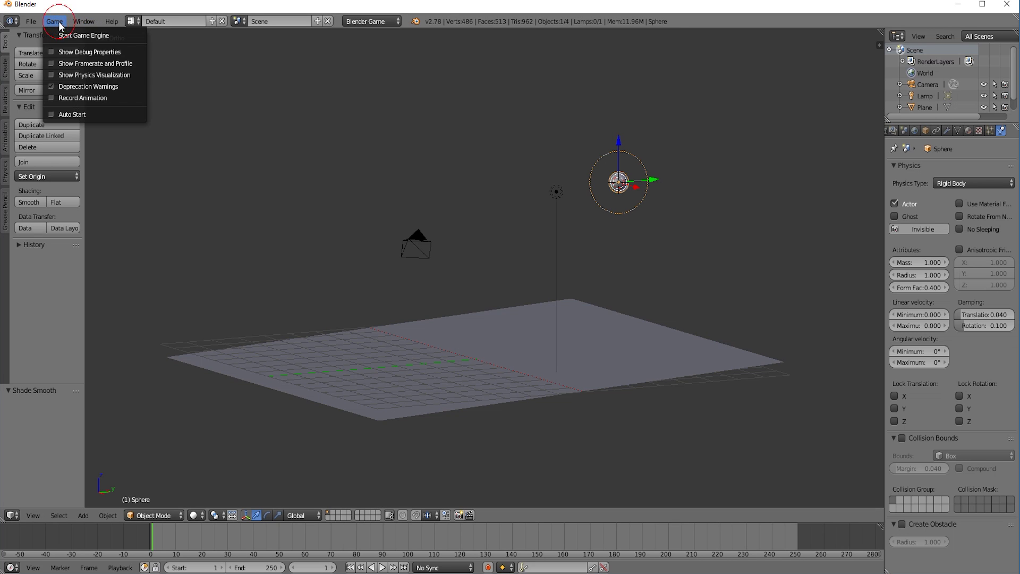
pyautogui.click(64, 35)
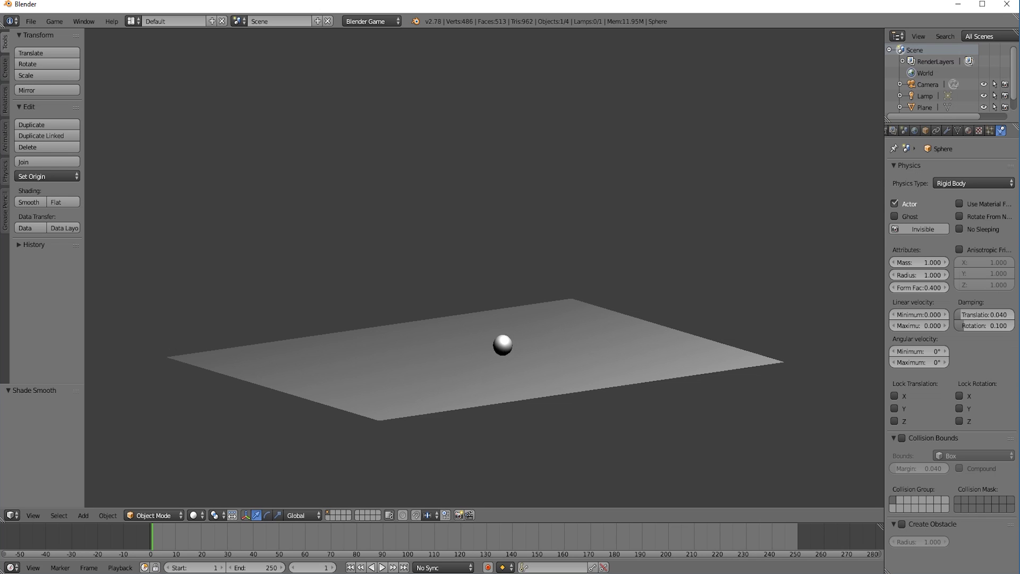
pyautogui.press('Escape')
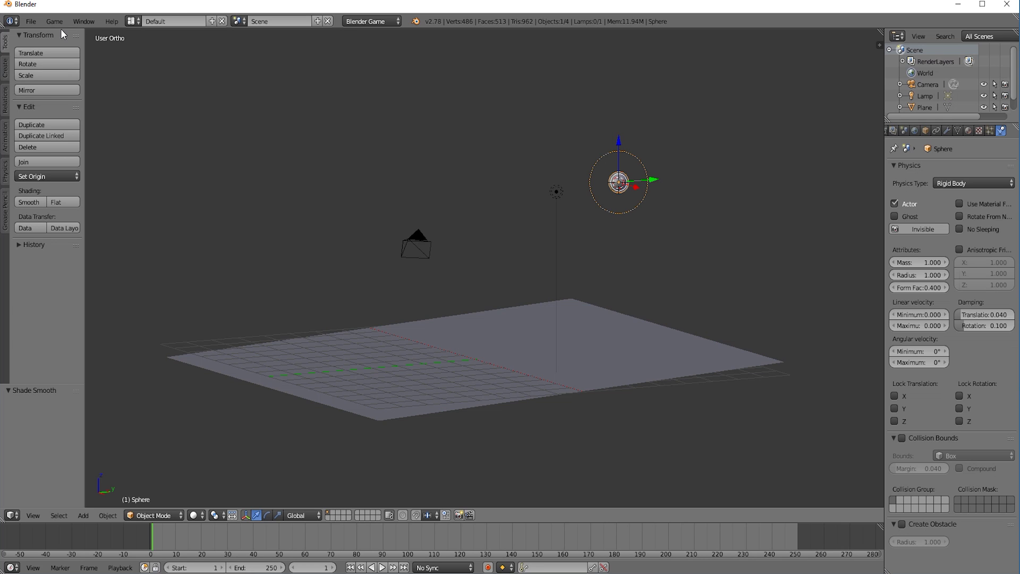
# - Add a new sphere material with physics elasticity 0.8 and friction 0.3
pyautogui.click(967, 131)
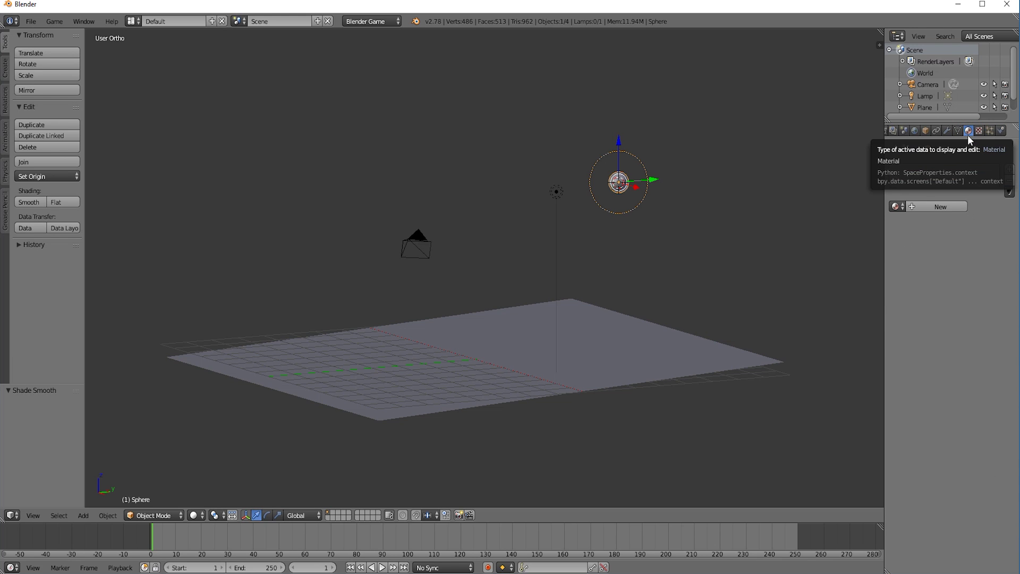
pyautogui.click(934, 208)
pyautogui.scroll(-5, 1004, 339)
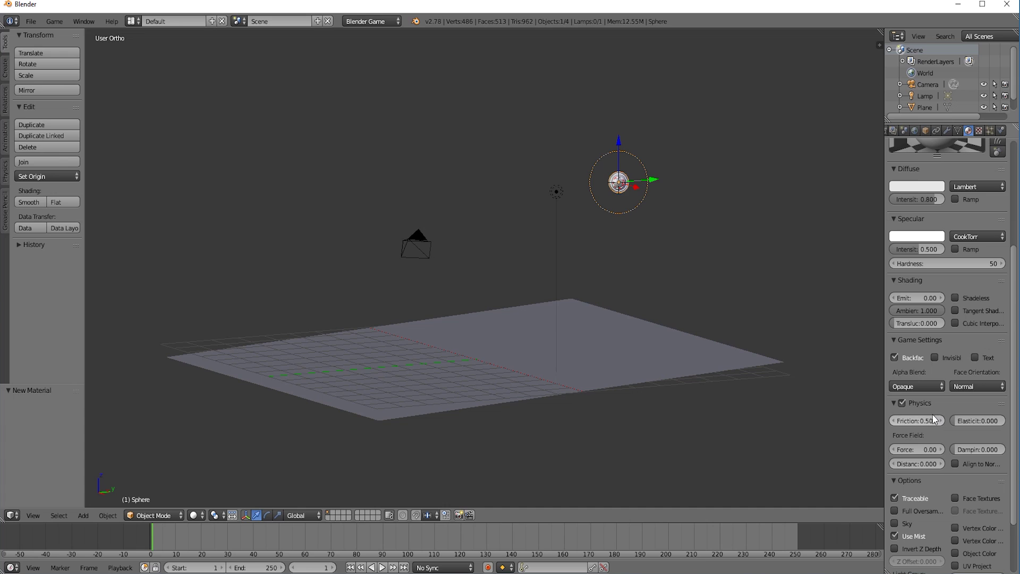
pyautogui.click(981, 421)
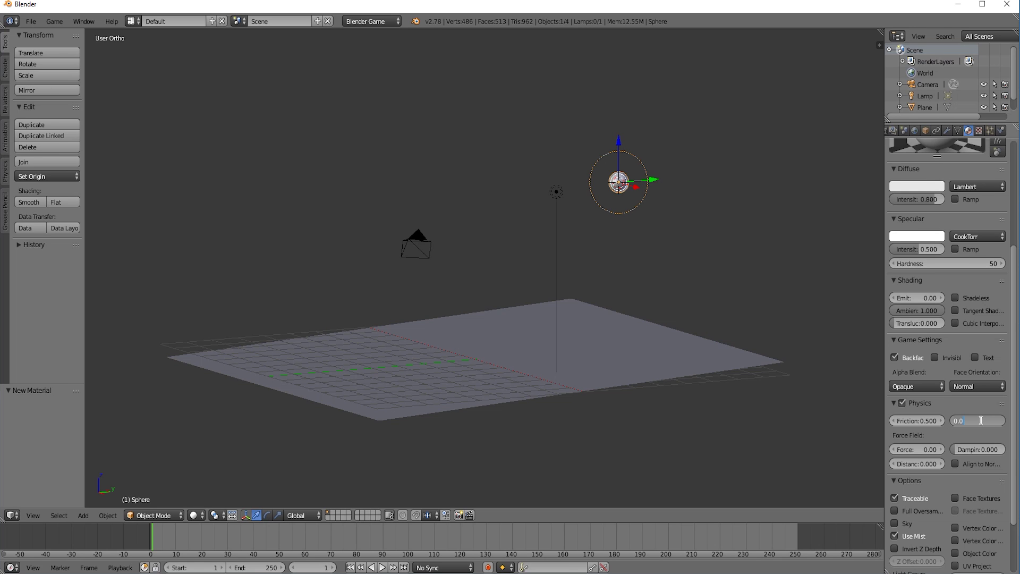
pyautogui.write('0.8')
pyautogui.press('Return')
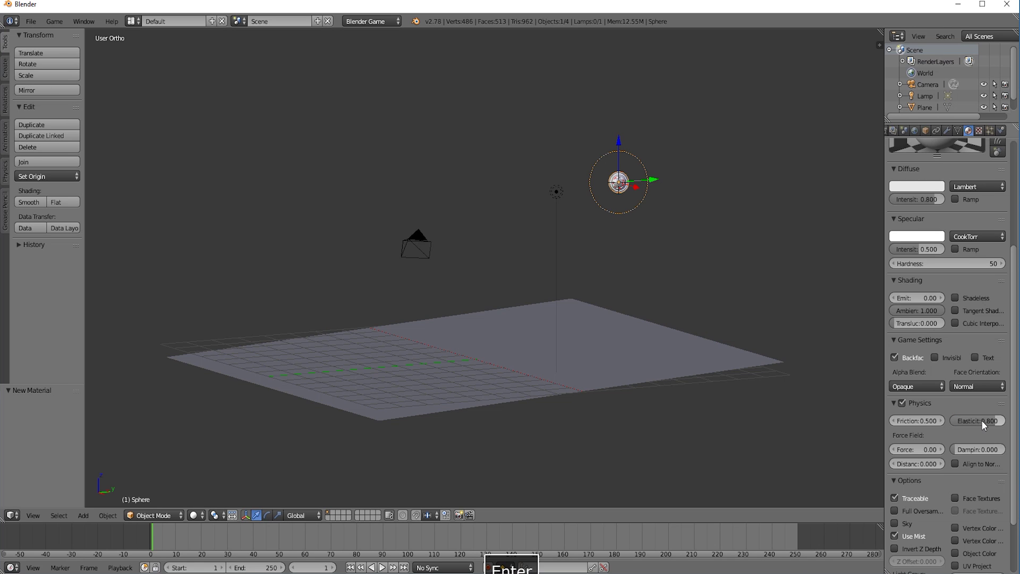
pyautogui.click(925, 421)
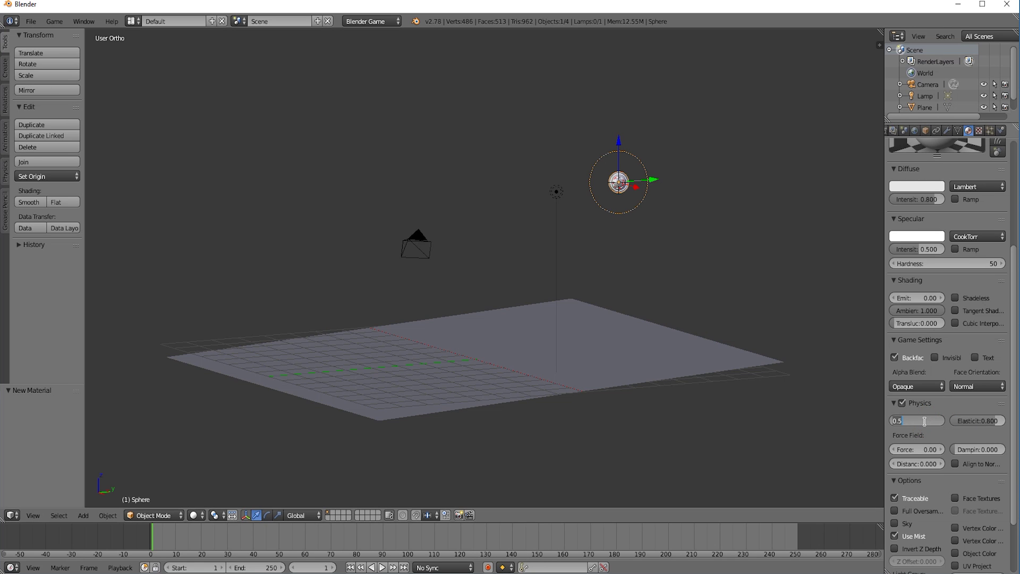
pyautogui.press('BackSpace')
pyautogui.write('0.3')
pyautogui.press('Return')
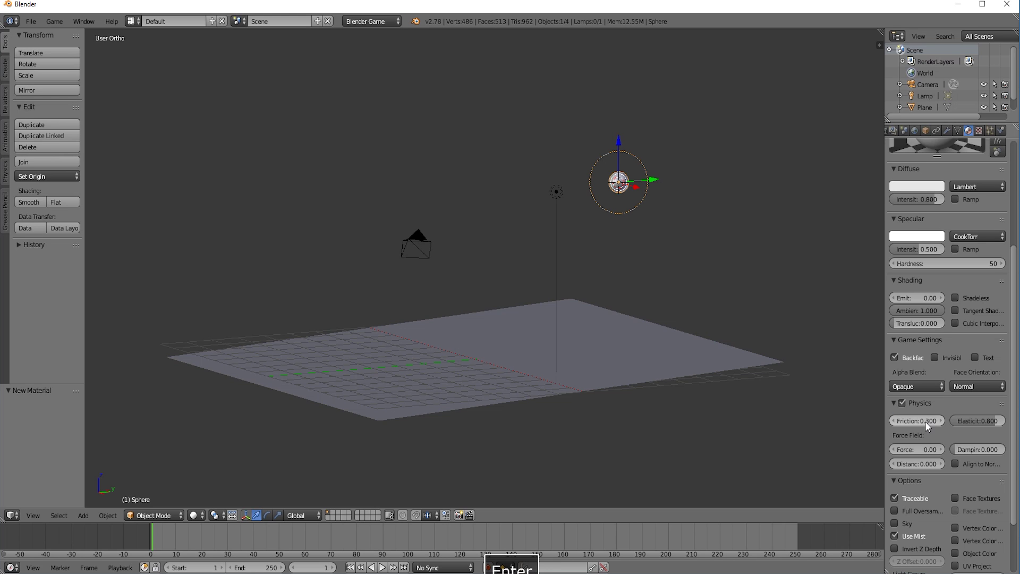
# - Run and stop the game engine to test the sphere drop, then select the plane
pyautogui.click(54, 21)
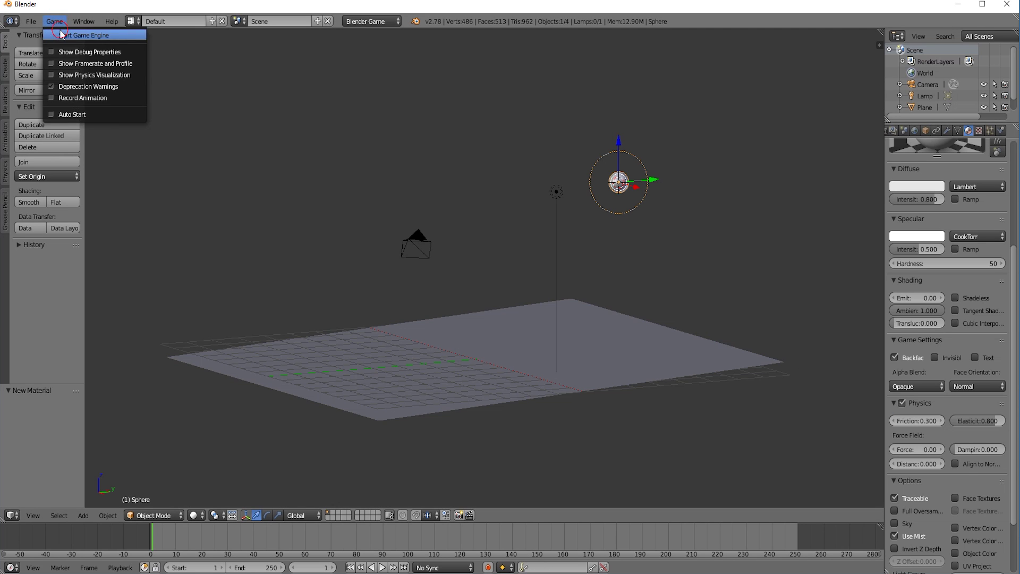
pyautogui.click(61, 34)
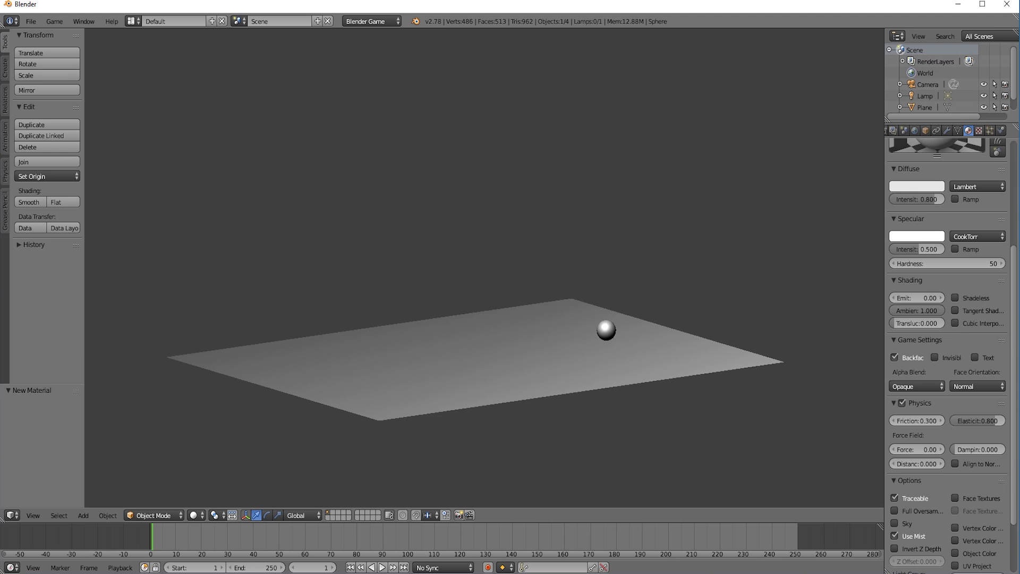
pyautogui.press('Escape')
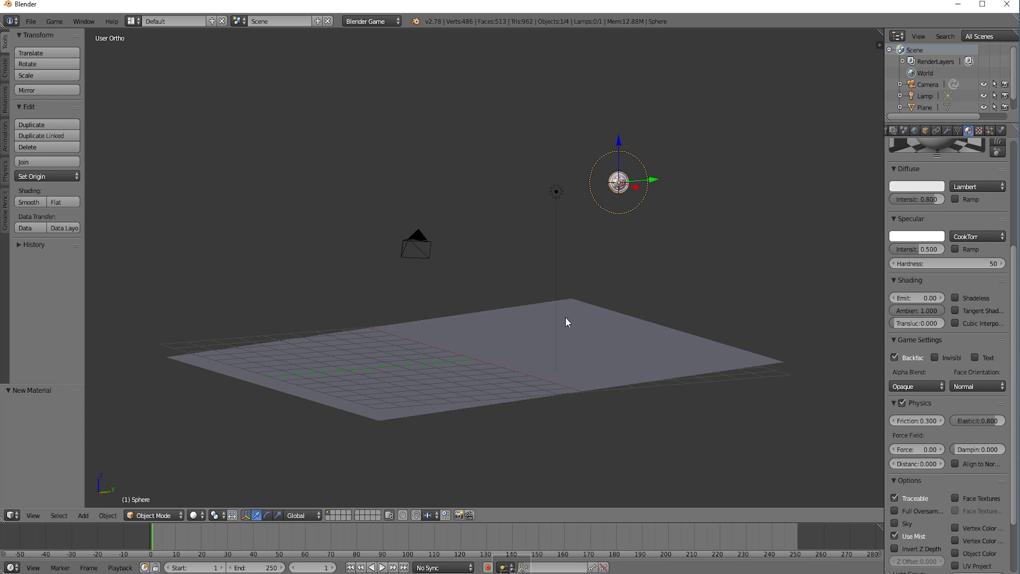
pyautogui.rightClick(594, 337)
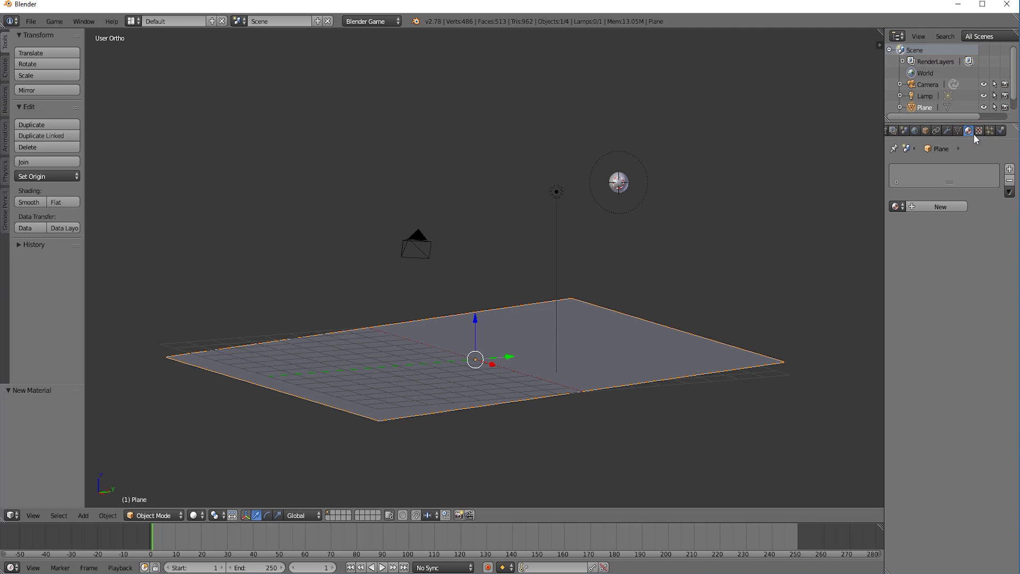
# - Create a new plane material with elasticity 0.8 and friction 0.3
pyautogui.click(947, 206)
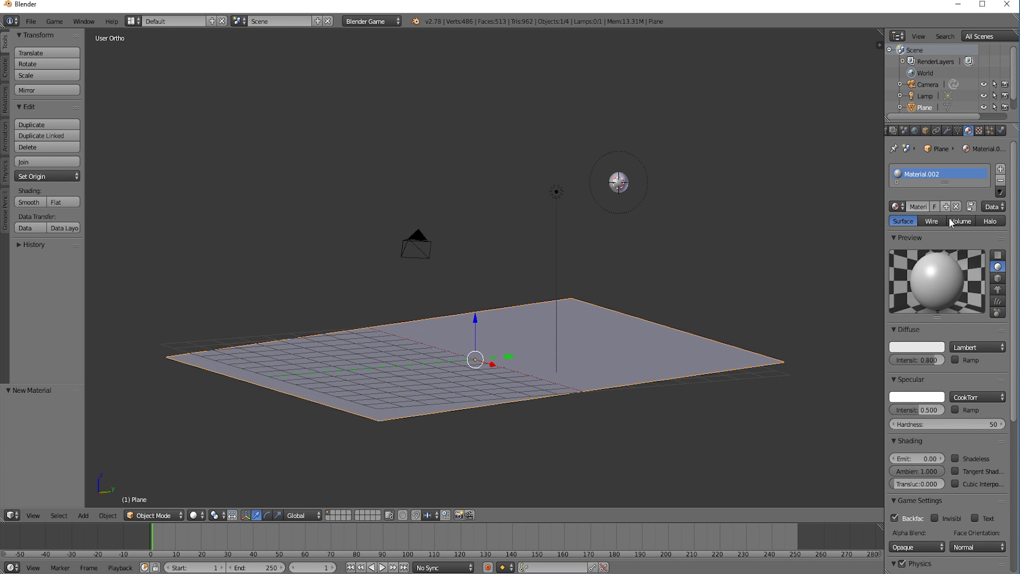
pyautogui.scroll(-5, 967, 322)
pyautogui.scroll(-2, 965, 321)
pyautogui.scroll(-1, 963, 321)
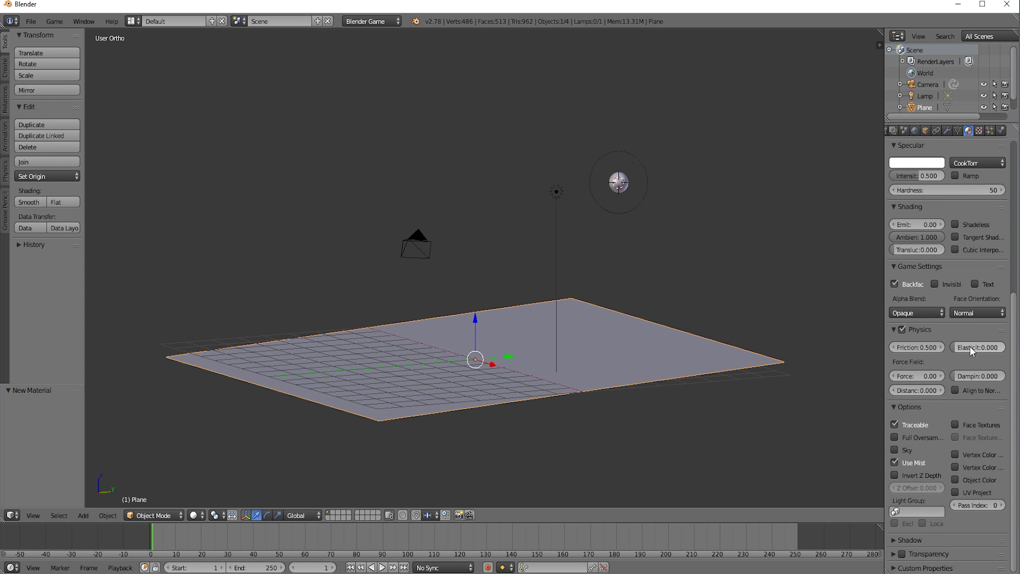
pyautogui.click(979, 346)
pyautogui.write('8')
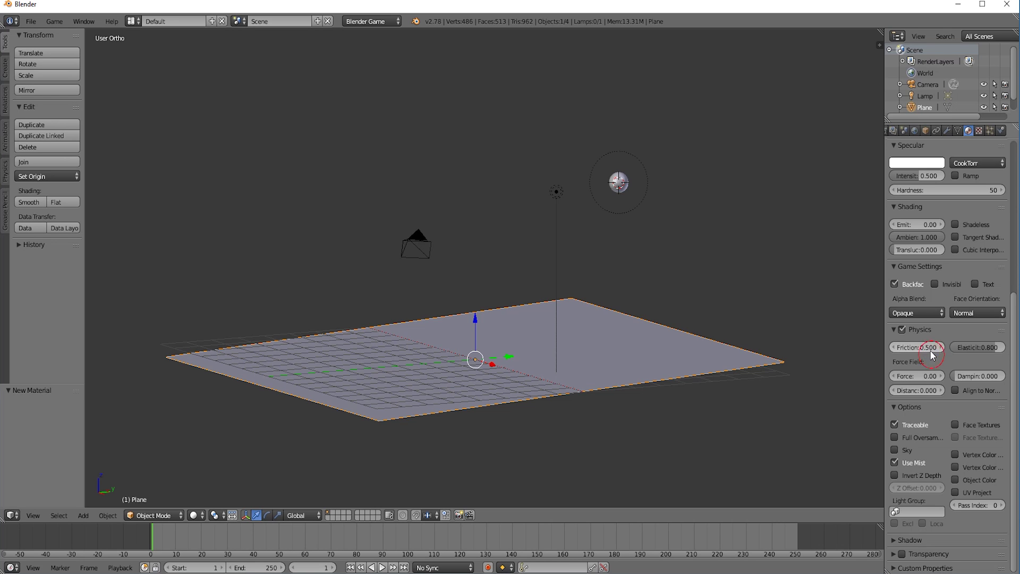
pyautogui.click(917, 348)
pyautogui.write('0.3')
pyautogui.press('Return')
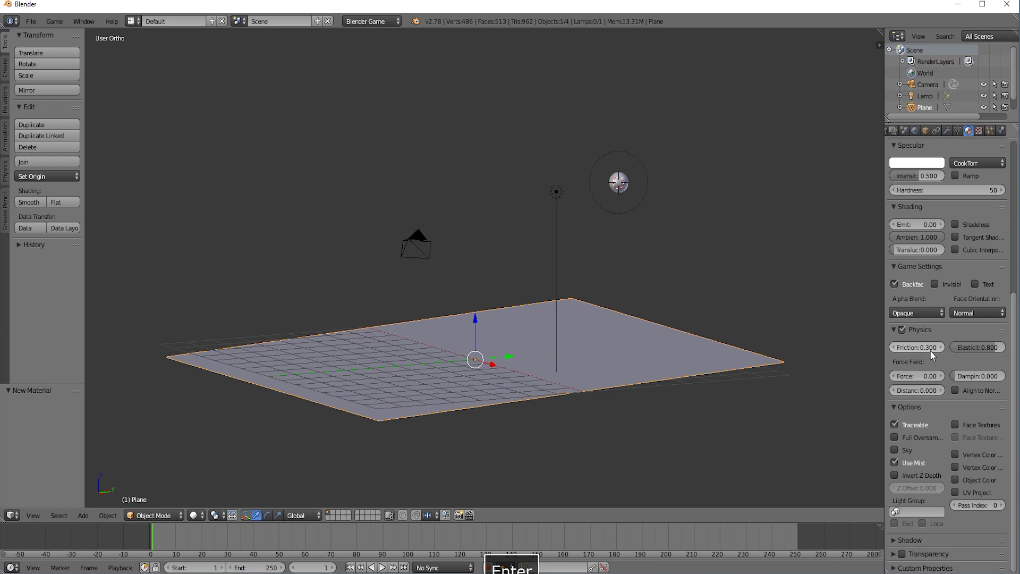
# - Run the game engine to test the ball bouncing, then stop it
pyautogui.click(53, 21)
pyautogui.click(58, 36)
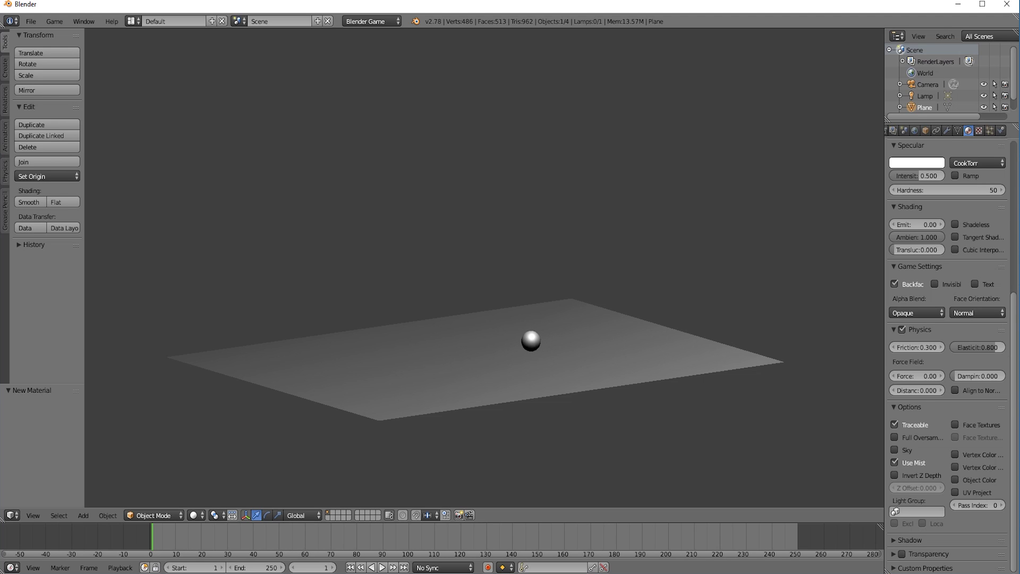
pyautogui.press('Escape')
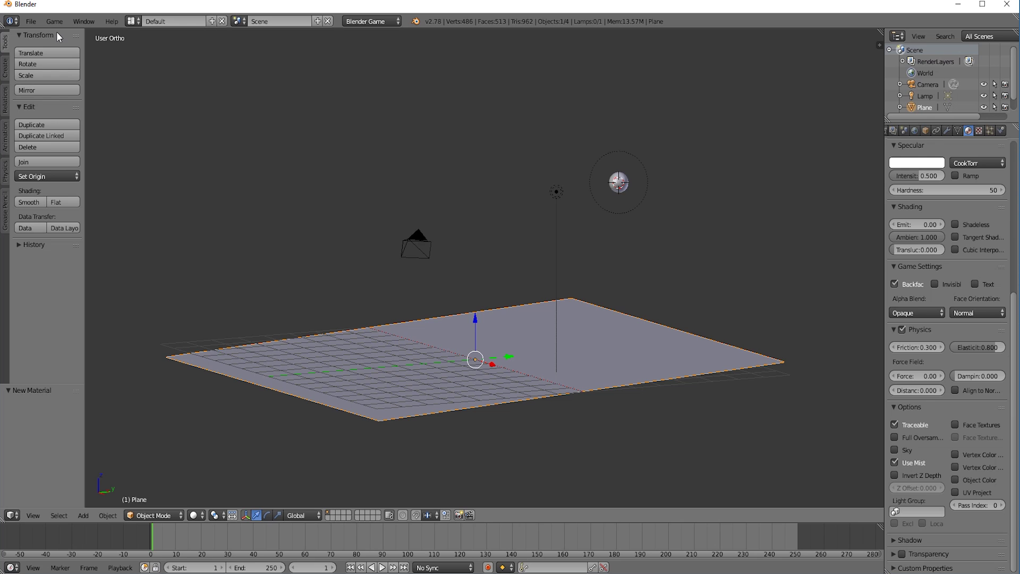
# - Duplicate the sphere five times, scattering the copies around the original
pyautogui.rightClick(619, 185)
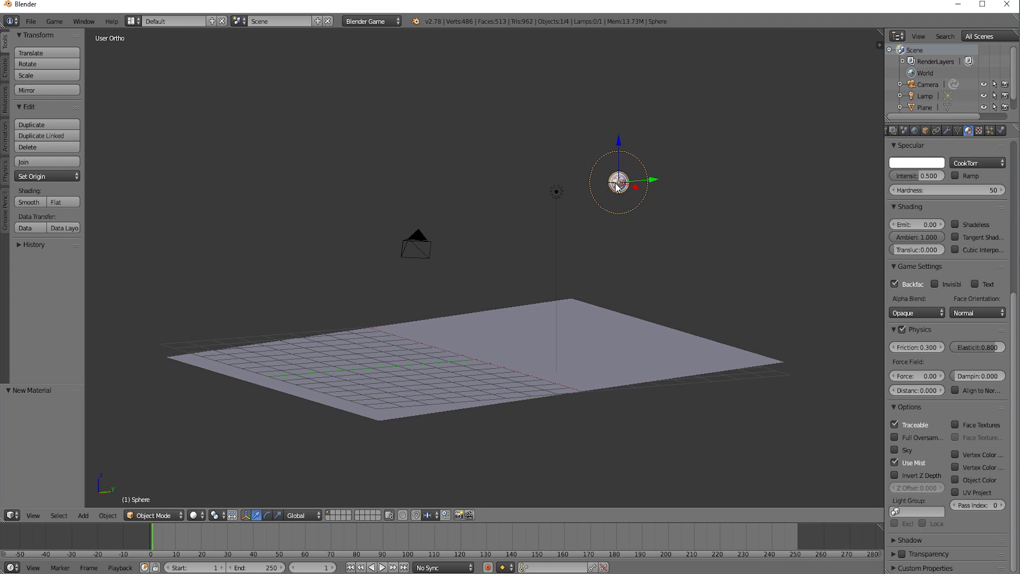
pyautogui.press('KP_1')
pyautogui.hotkey('shift', 'd')
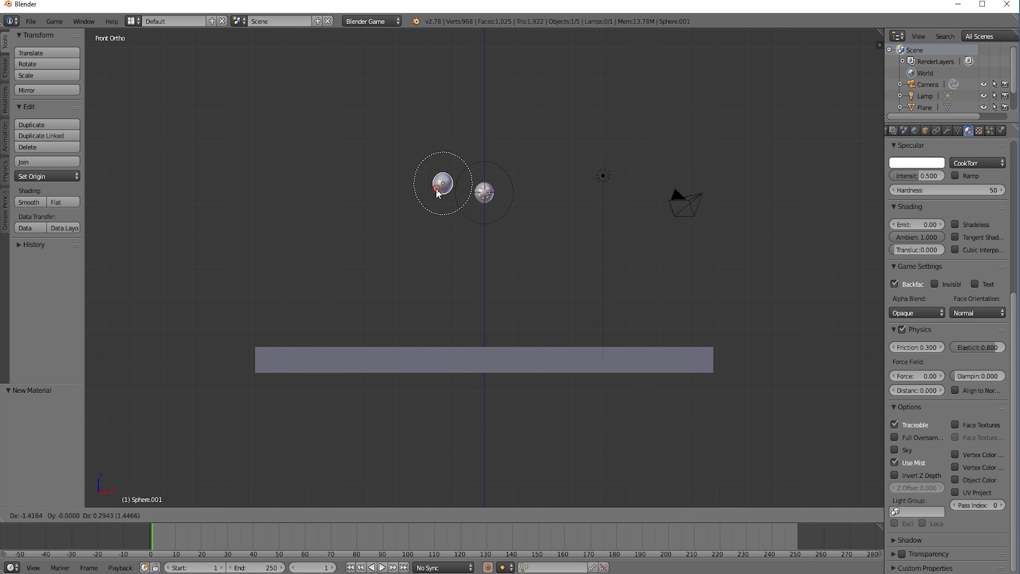
pyautogui.click(436, 192)
pyautogui.hotkey('shift', 'd')
pyautogui.click(519, 146)
pyautogui.hotkey('shift', 'd')
pyautogui.click(553, 185)
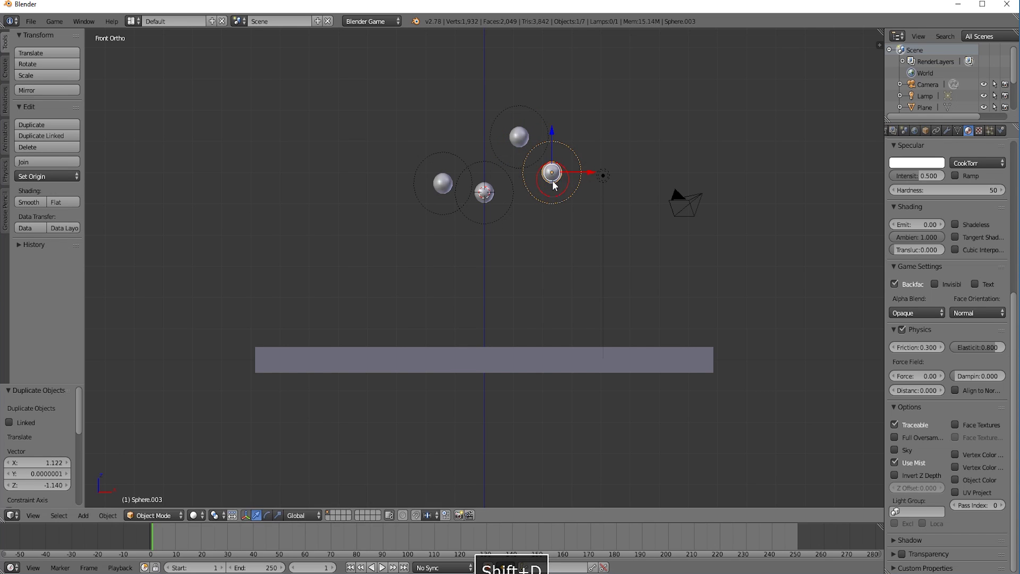
pyautogui.hotkey('shift', 'd')
pyautogui.click(554, 224)
pyautogui.hotkey('shift', 'd')
pyautogui.click(448, 118)
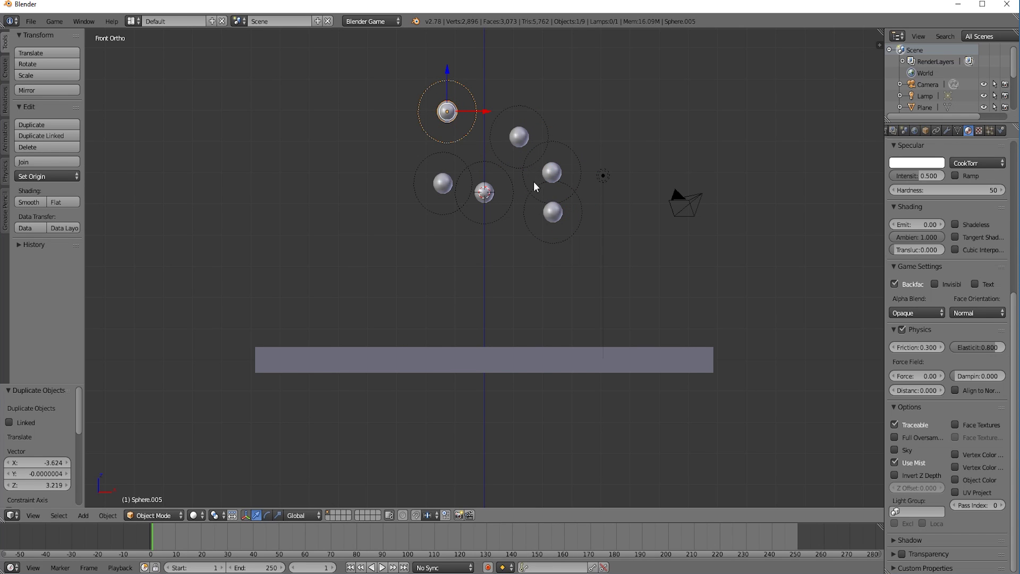
# - Rotate three selected spheres 72° around the Z axis
pyautogui.keyDown('shift'); pyautogui.click(551, 174); pyautogui.keyUp('shift')
pyautogui.keyDown('shift'); pyautogui.click(446, 185); pyautogui.keyUp('shift')
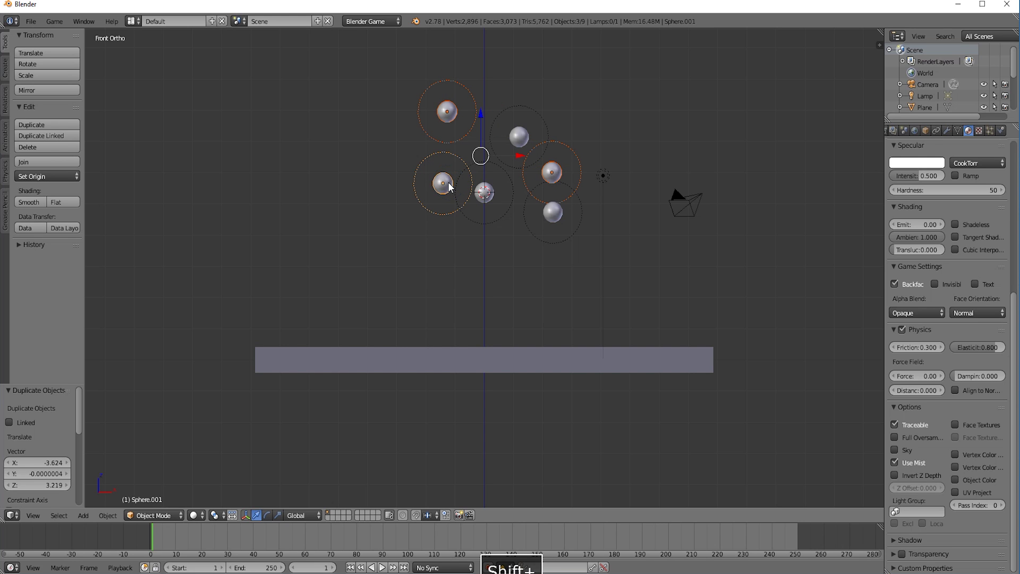
pyautogui.press('r')
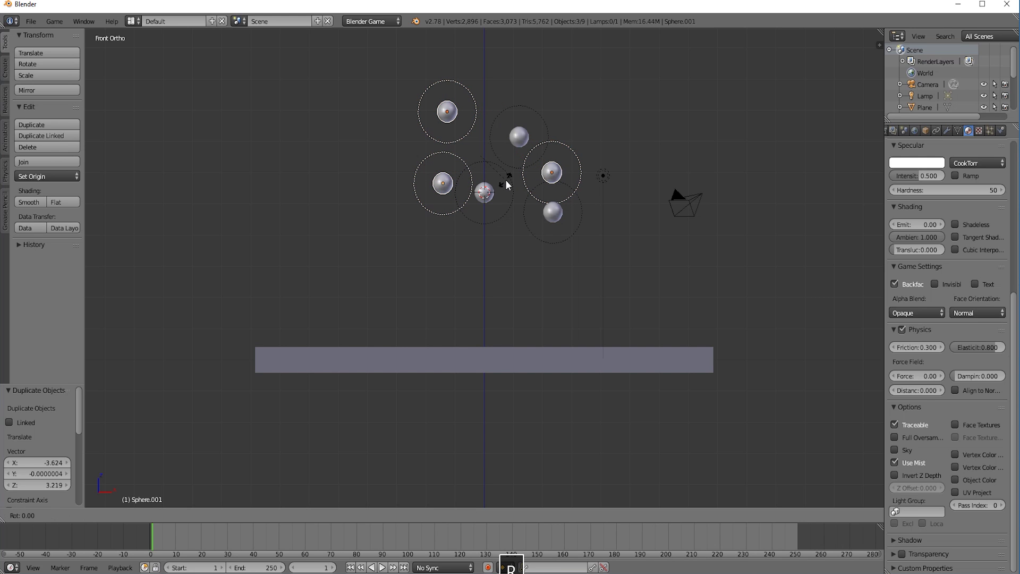
pyautogui.press('z')
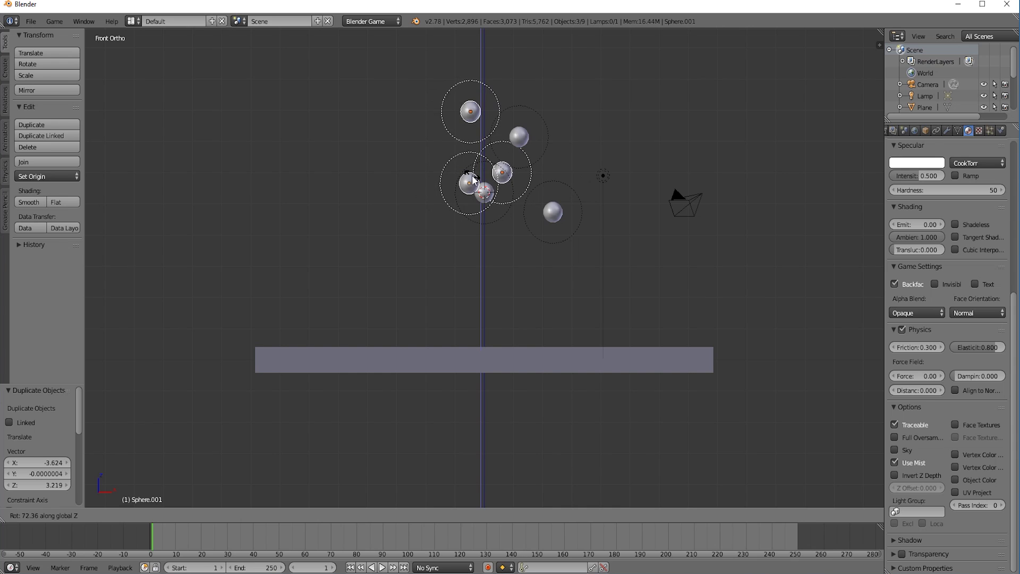
pyautogui.click(473, 179)
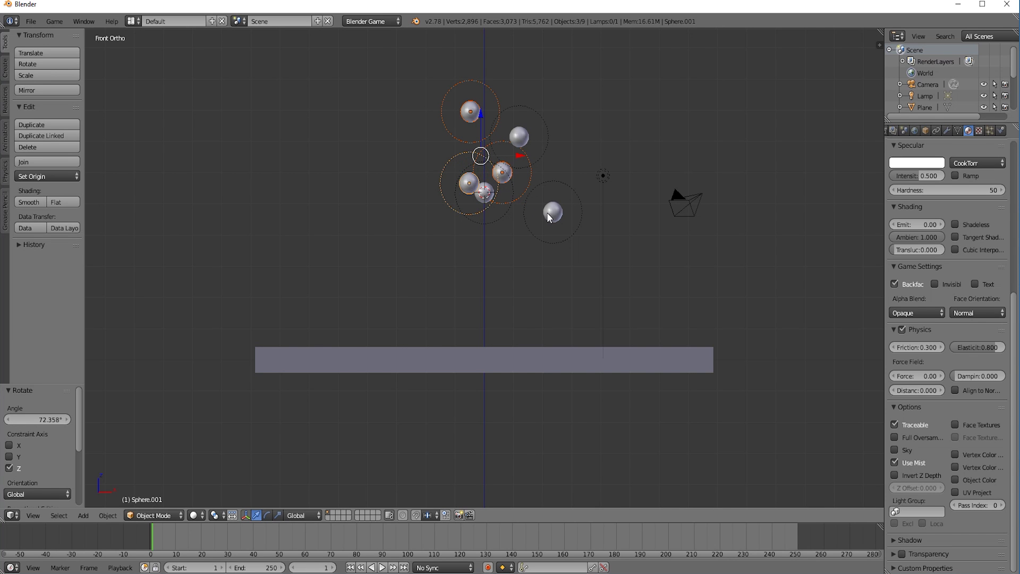
# - Move the lowest sphere to a new spot from the side view
pyautogui.press('KP_3')
pyautogui.rightClick(635, 212)
pyautogui.press('g')
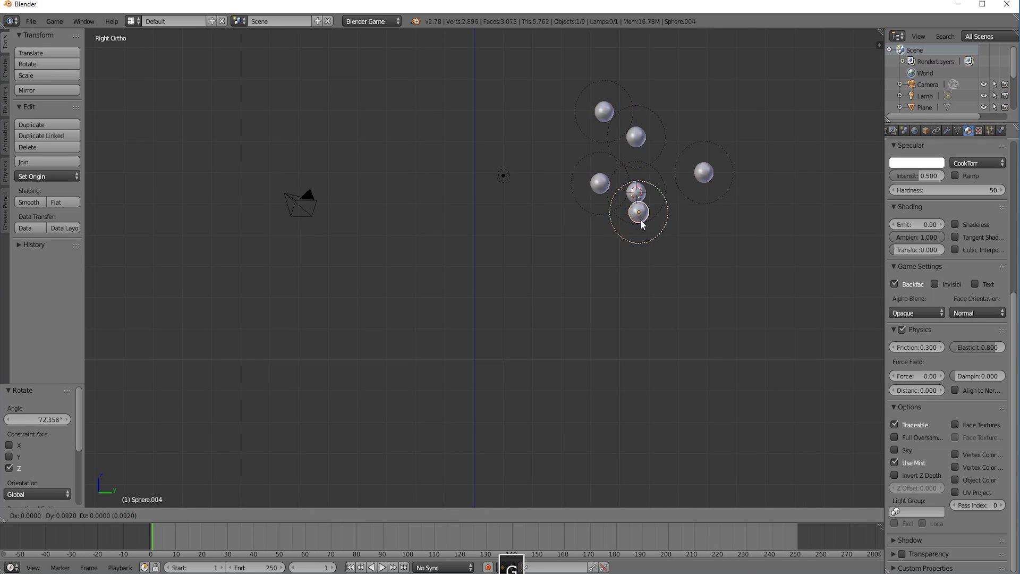
pyautogui.click(661, 229)
pyautogui.moveTo(496, 191)
pyautogui.mouseDown(button='middle')
pyautogui.moveTo(505, 235)
pyautogui.moveTo(527, 231)
pyautogui.mouseUp(button='middle')
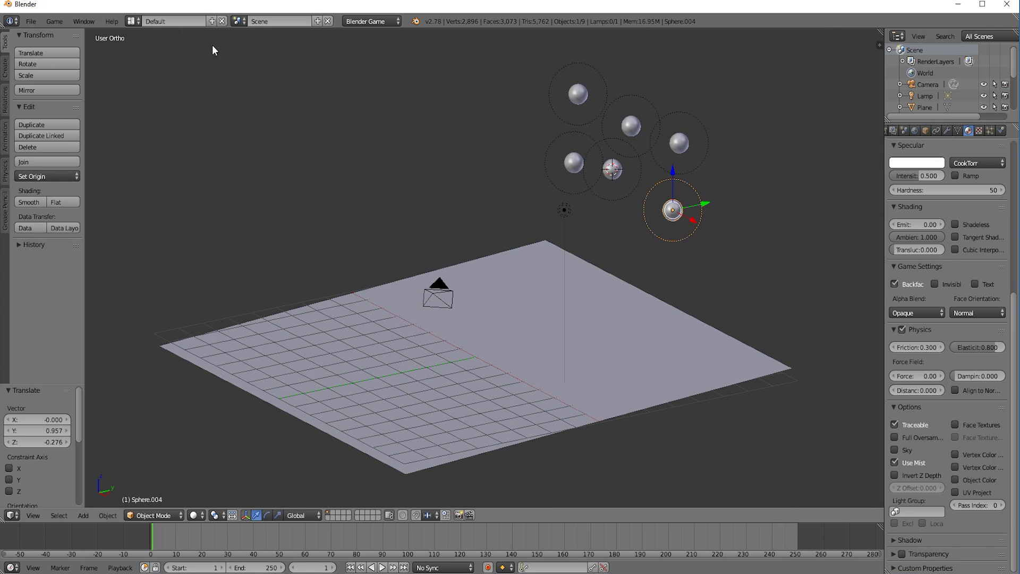
# - Run the game with all six balls, then stop it
pyautogui.click(60, 26)
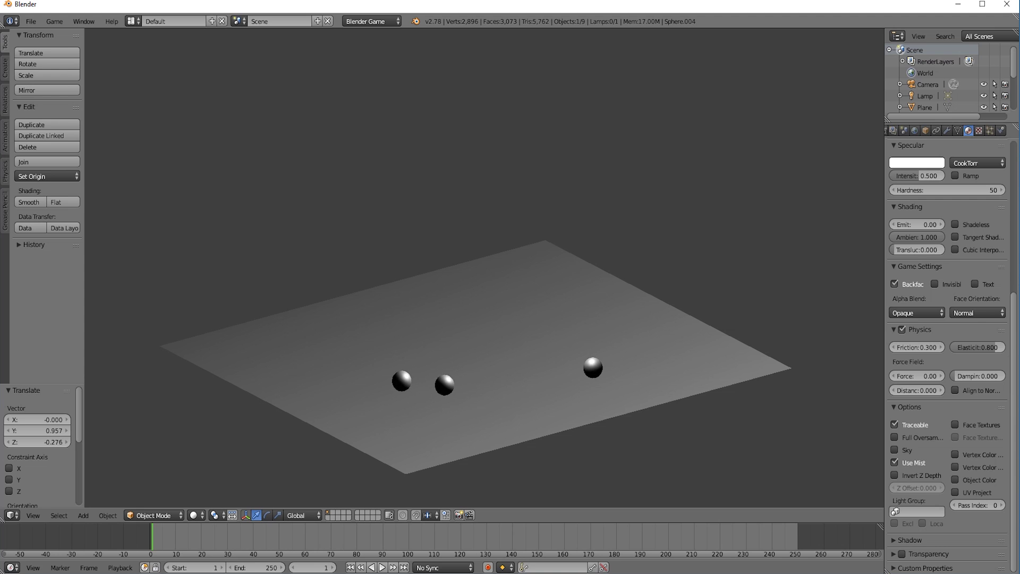
pyautogui.press('Escape')
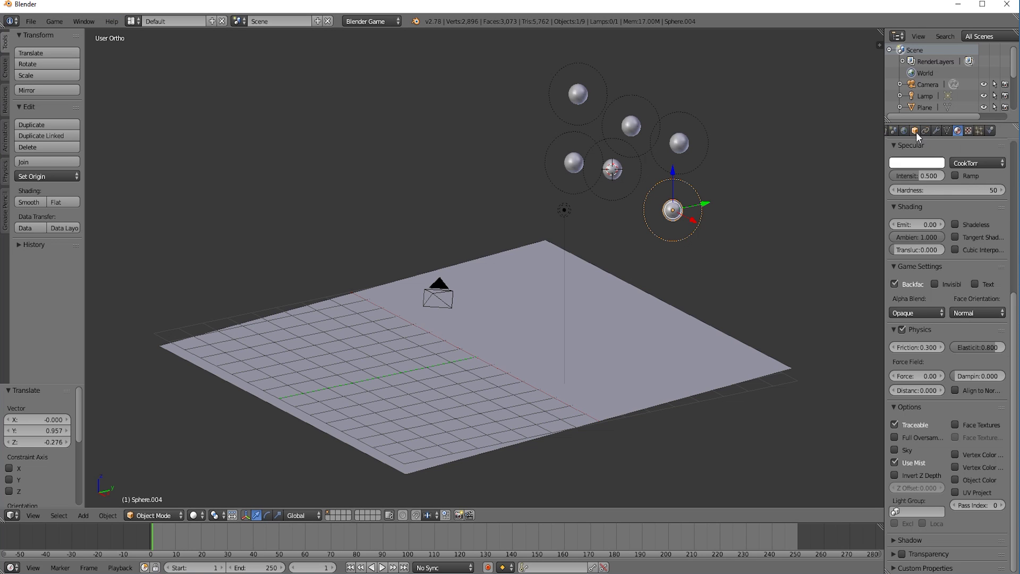
pyautogui.scroll(2, 916, 131)
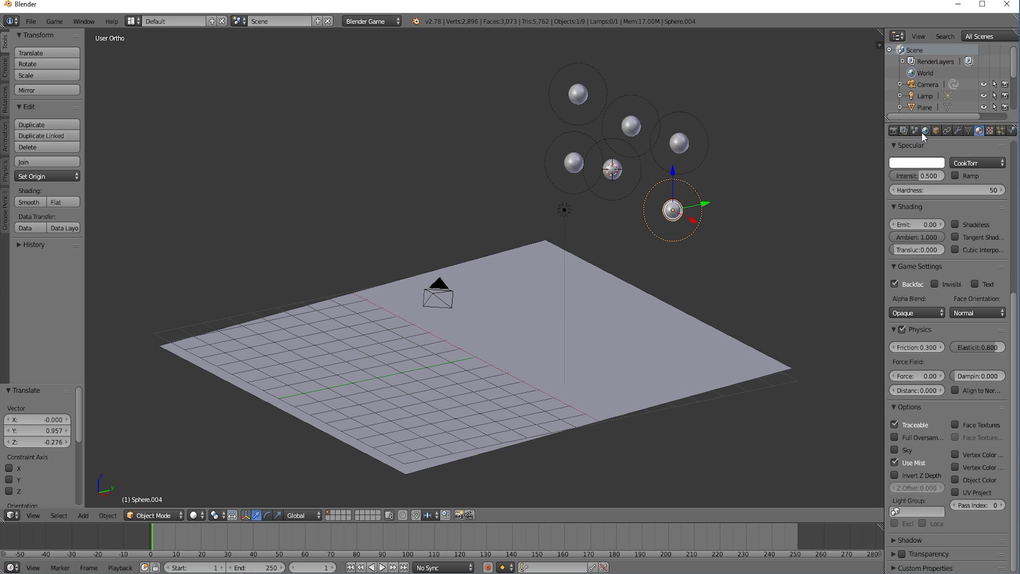
# - Set the world Physics FPS to 24
pyautogui.click(923, 132)
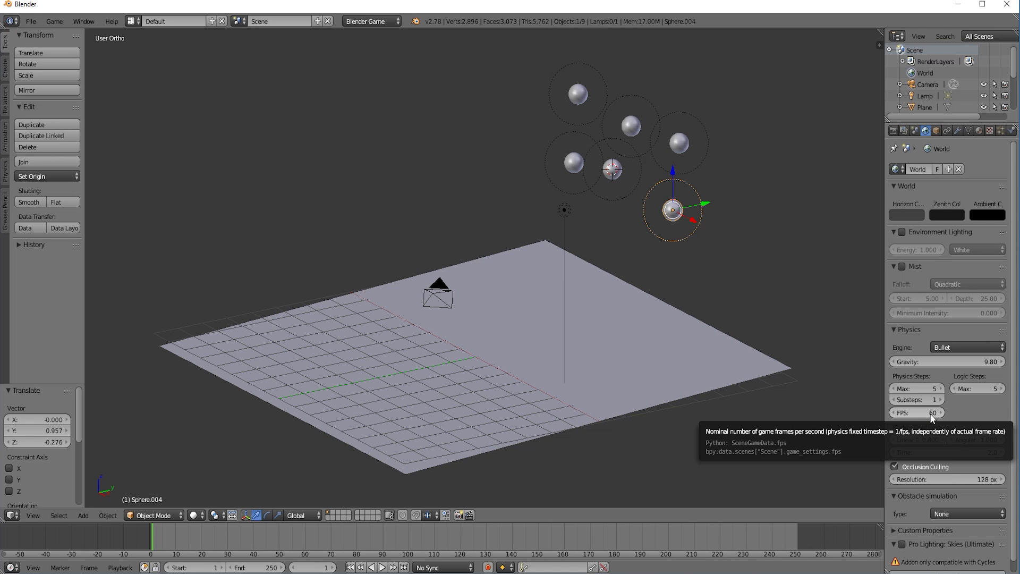
pyautogui.doubleClick(932, 413)
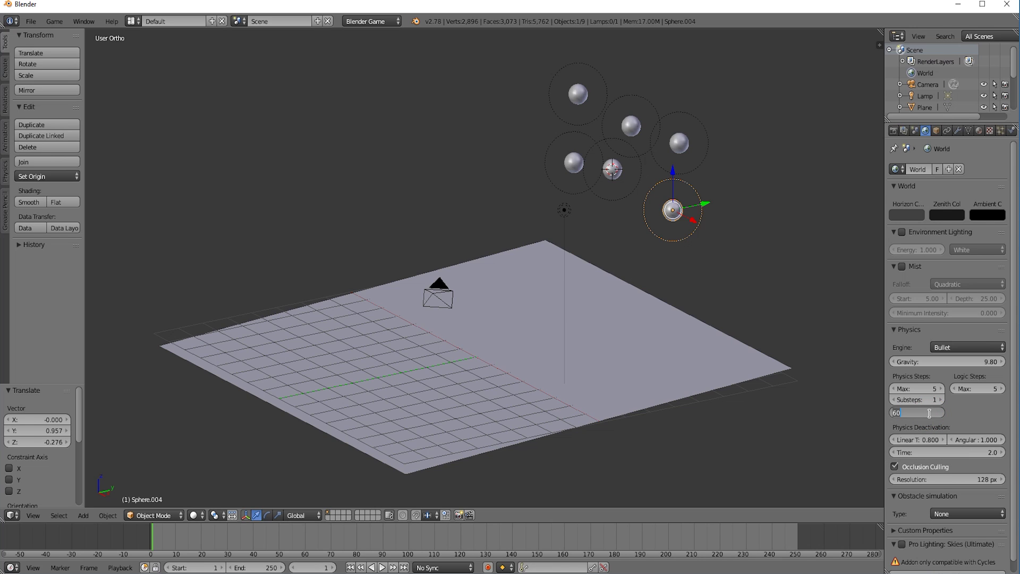
pyautogui.write('24')
pyautogui.press('Return')
pyautogui.click(894, 131)
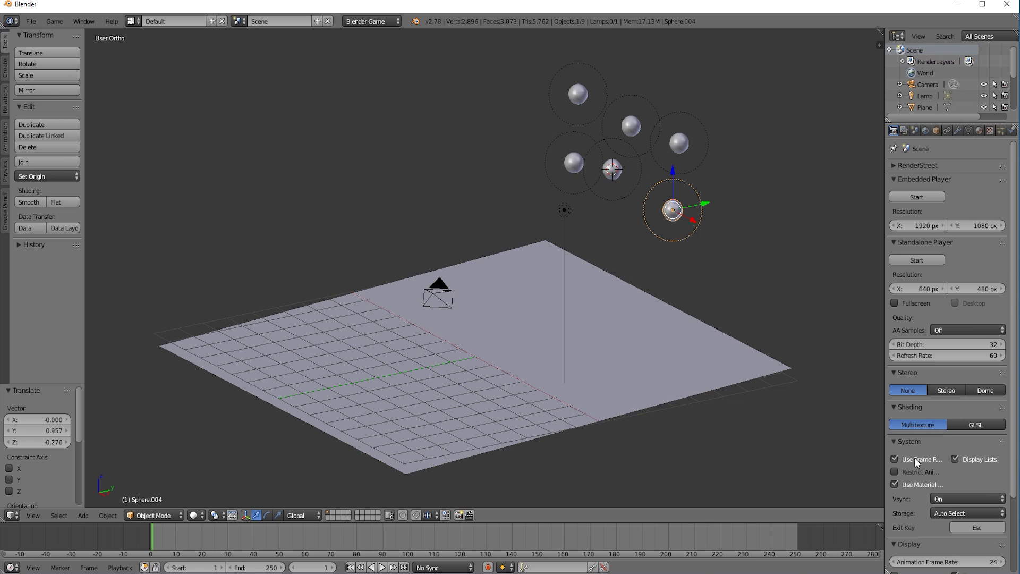
pyautogui.scroll(-2, 914, 457)
pyautogui.scroll(-2, 916, 457)
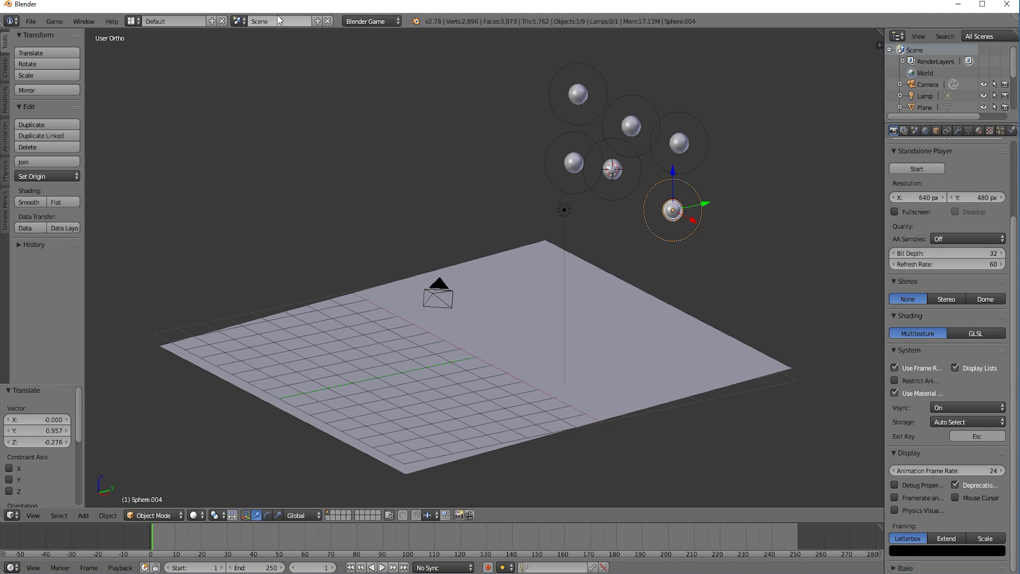
pyautogui.click(55, 19)
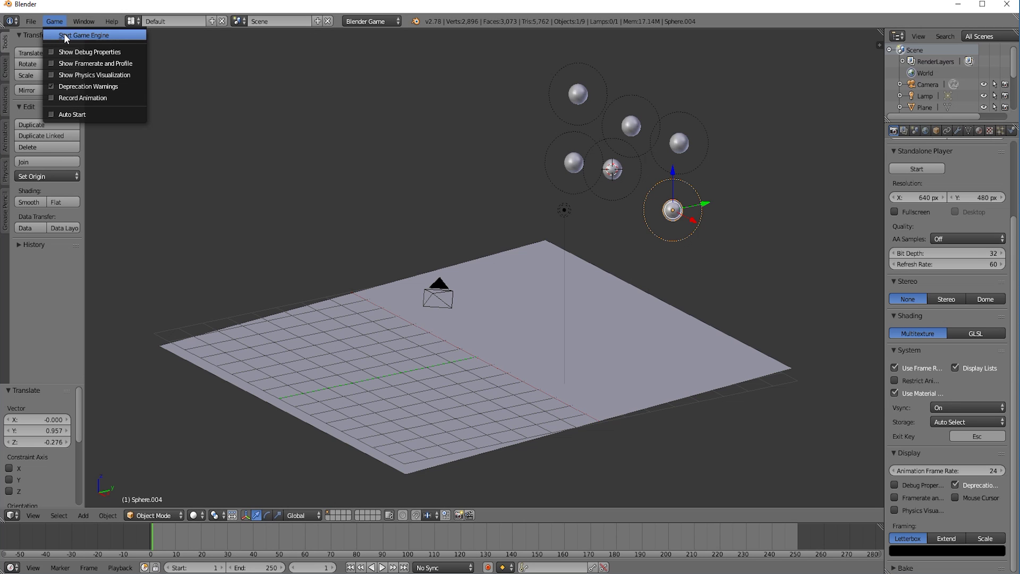
pyautogui.click(63, 35)
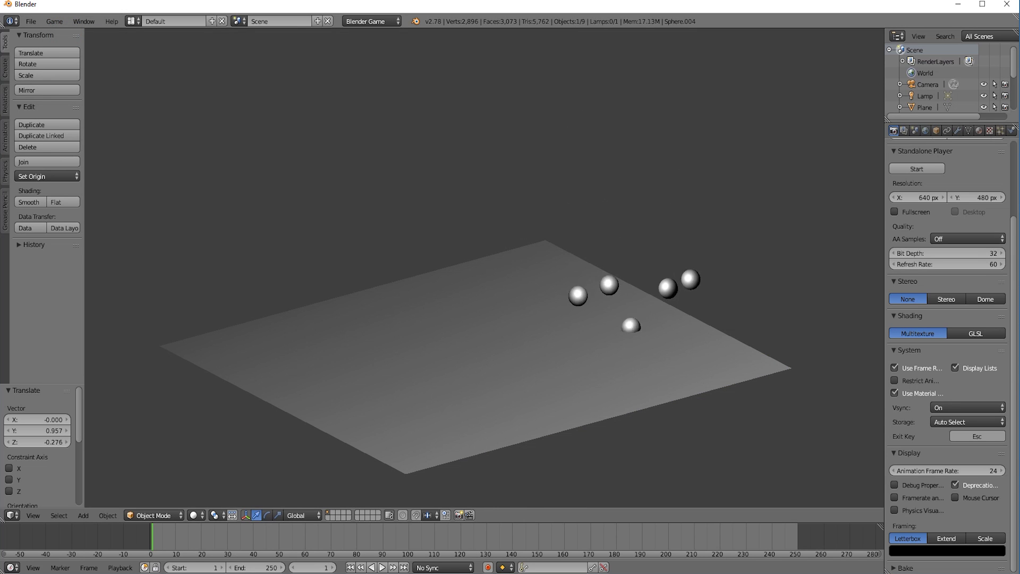
pyautogui.press('Escape')
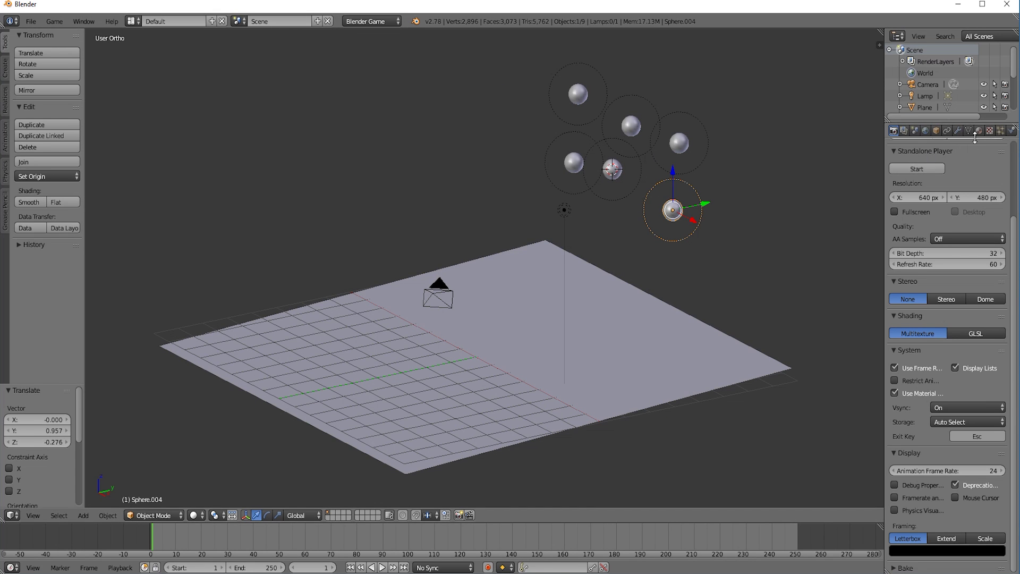
pyautogui.click(925, 131)
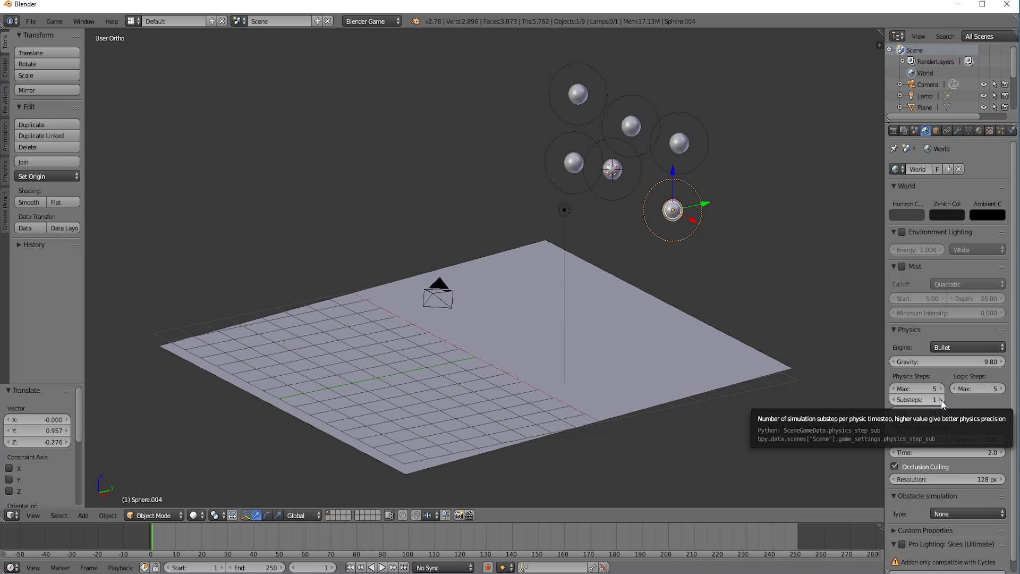
# - Raise World physics substeps to 3 and restart the game engine simulation
pyautogui.click(941, 400)
pyautogui.click(941, 401)
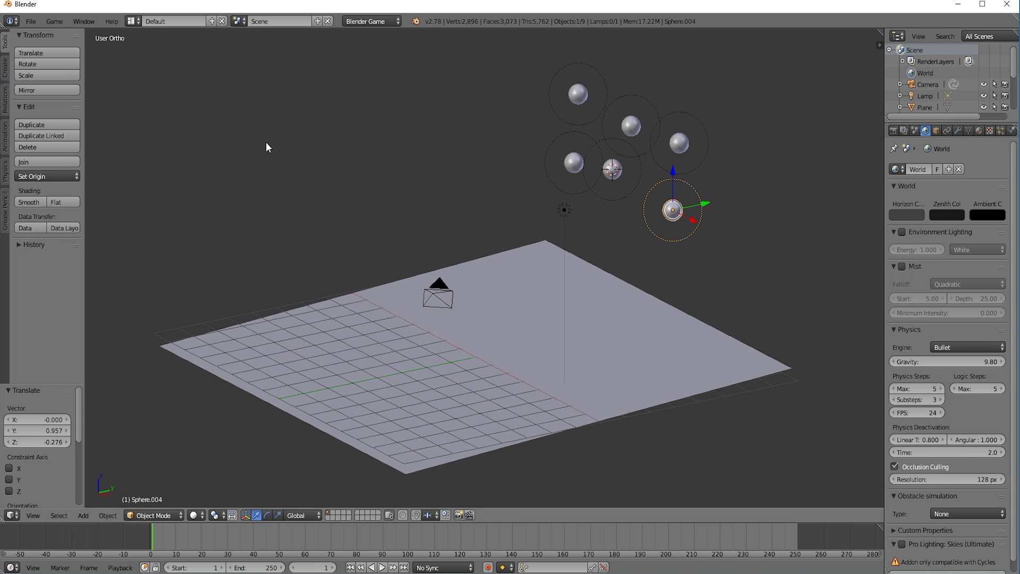
pyautogui.click(53, 21)
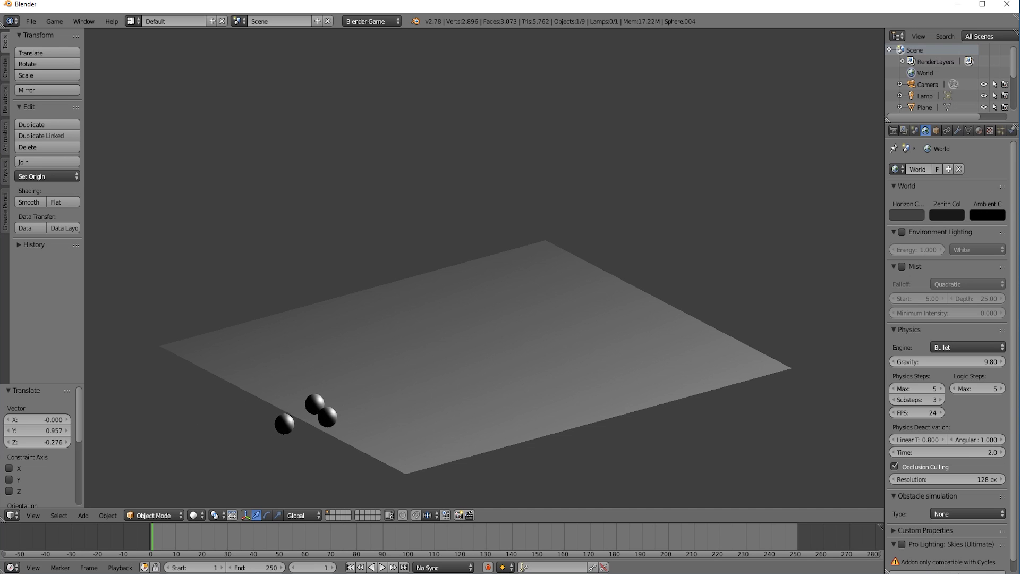
# - Enable Game > Record Animation and run the game engine to record the falling balls
pyautogui.press('Escape')
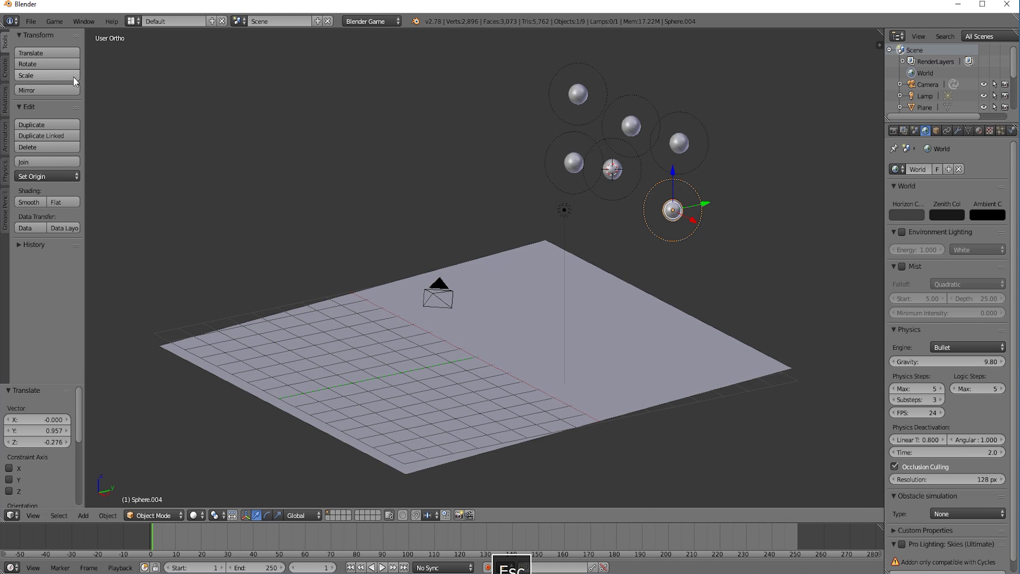
pyautogui.click(57, 21)
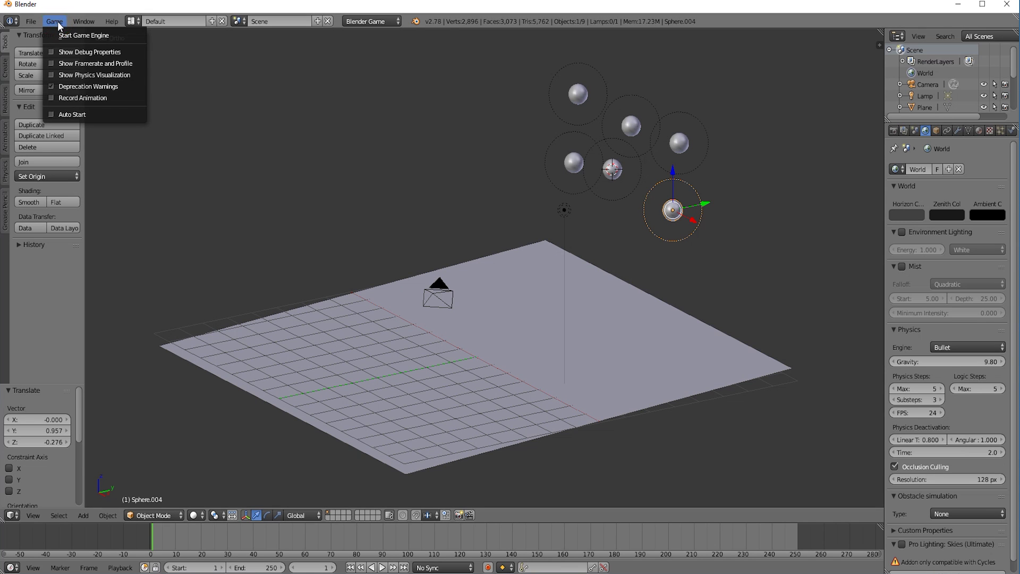
pyautogui.click(77, 98)
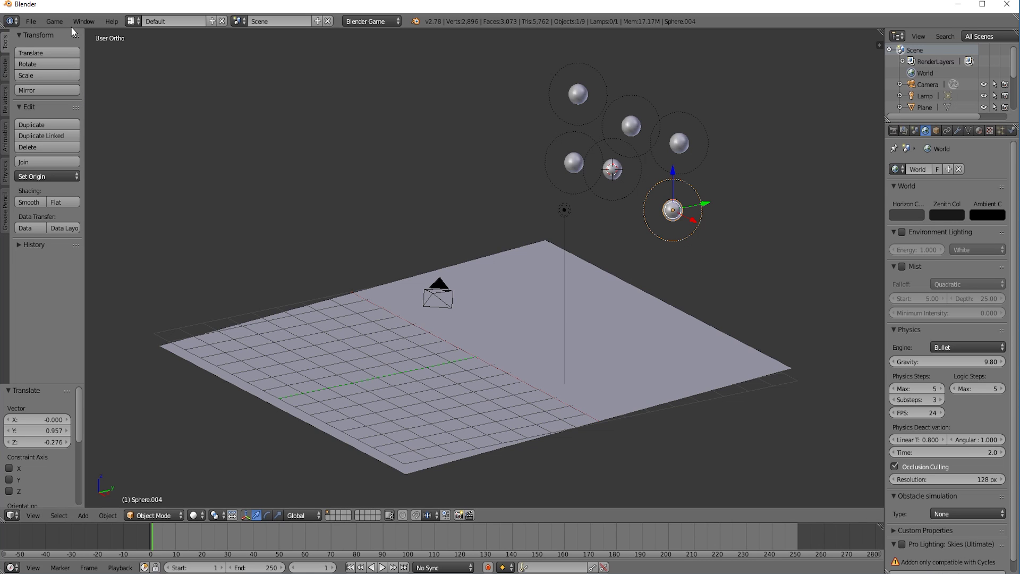
pyautogui.click(55, 20)
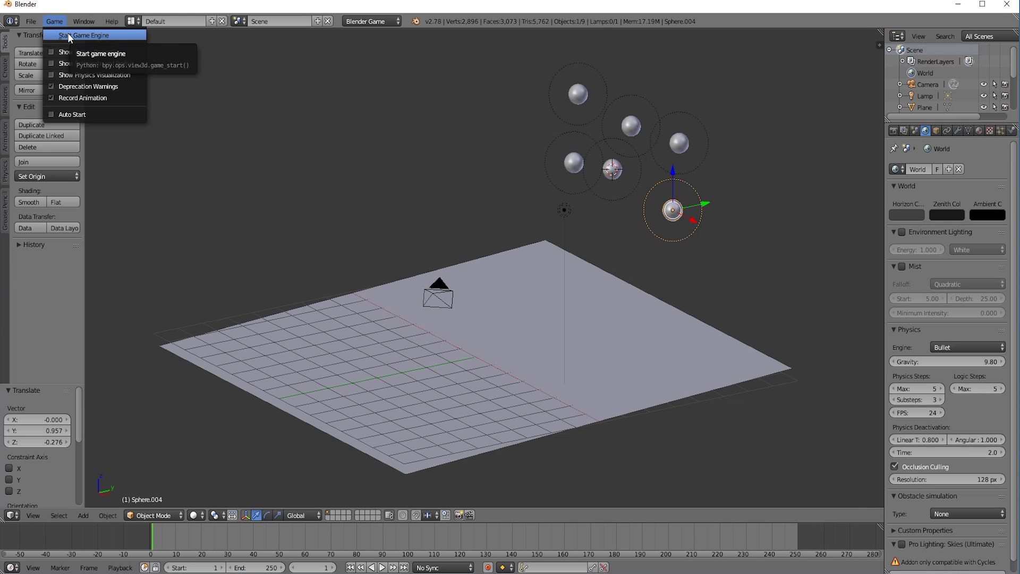
pyautogui.click(67, 33)
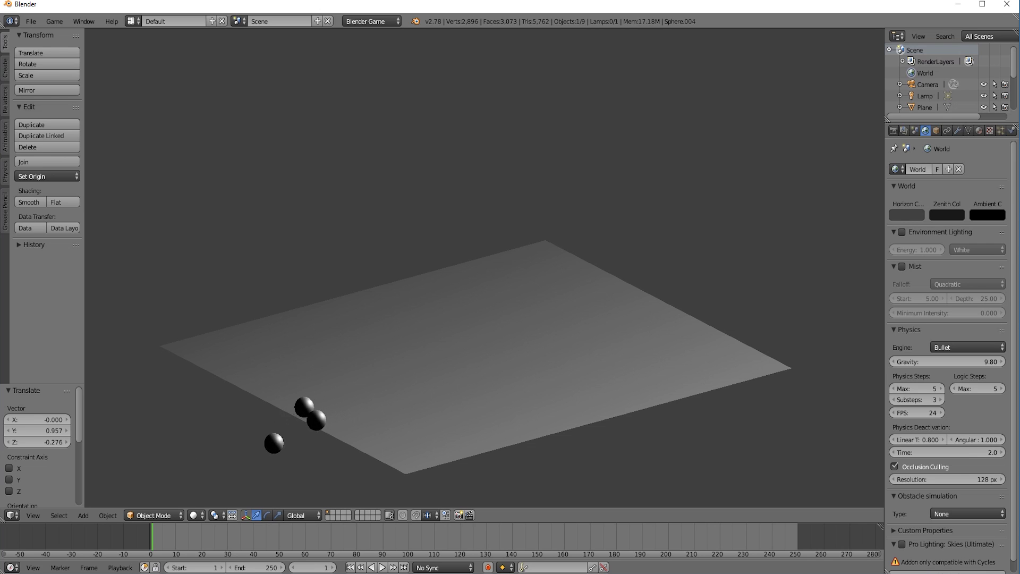
pyautogui.press('Escape')
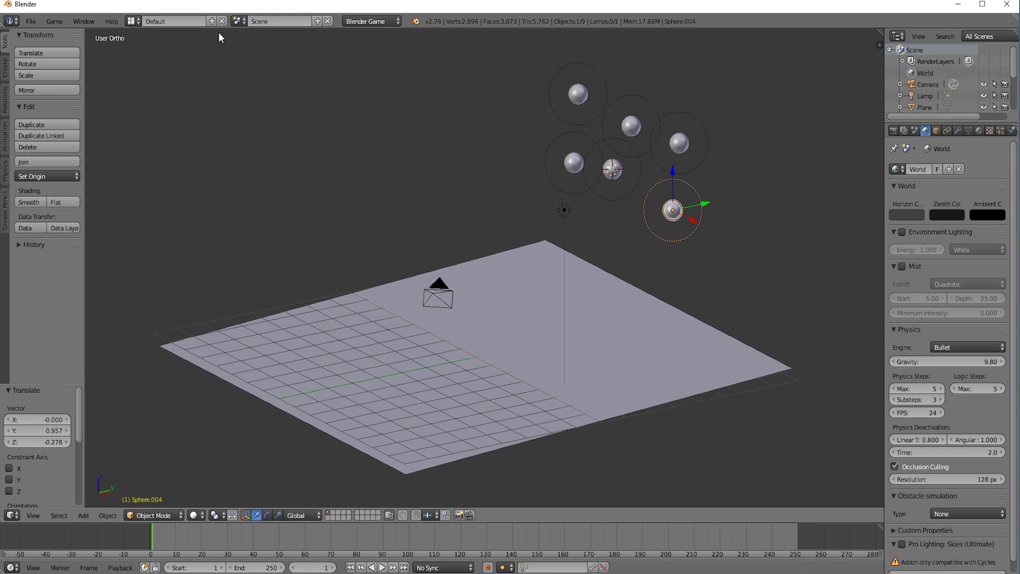
# - Switch to Cycles Render and split the viewport, showing animation curves in the right area
pyautogui.click(401, 22)
pyautogui.click(381, 59)
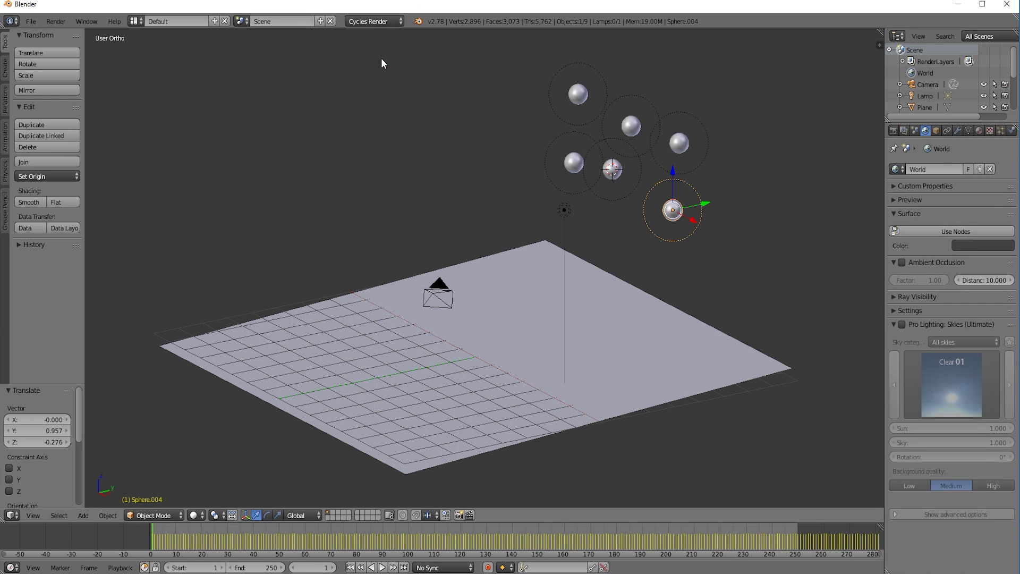
pyautogui.rightClick(592, 526)
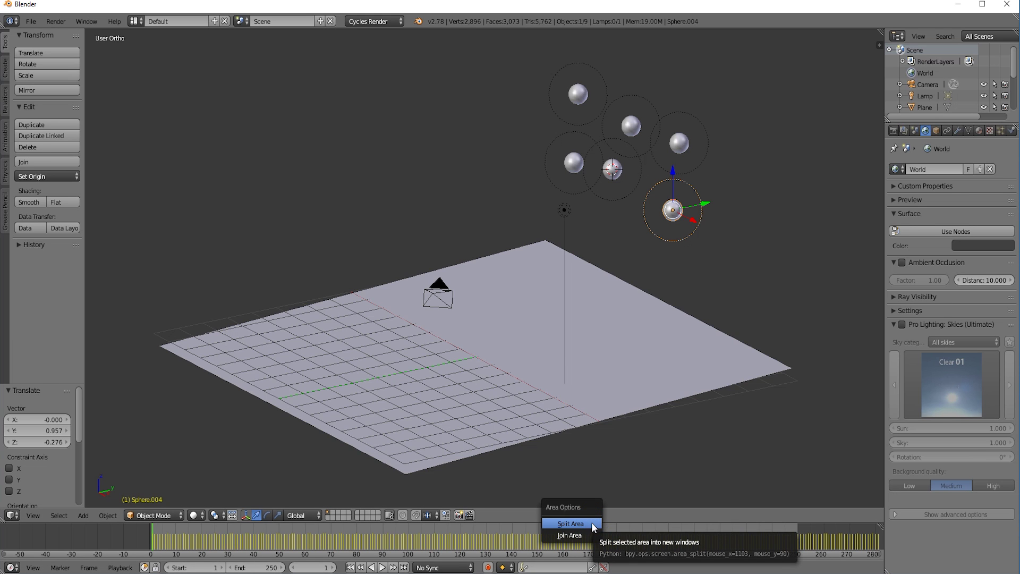
pyautogui.click(593, 524)
pyautogui.click(449, 399)
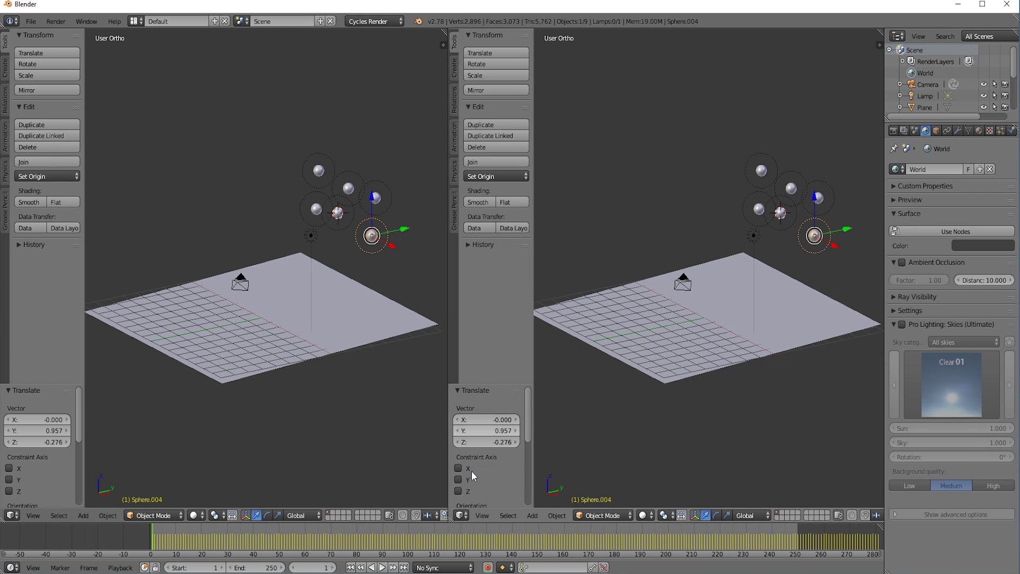
pyautogui.click(463, 514)
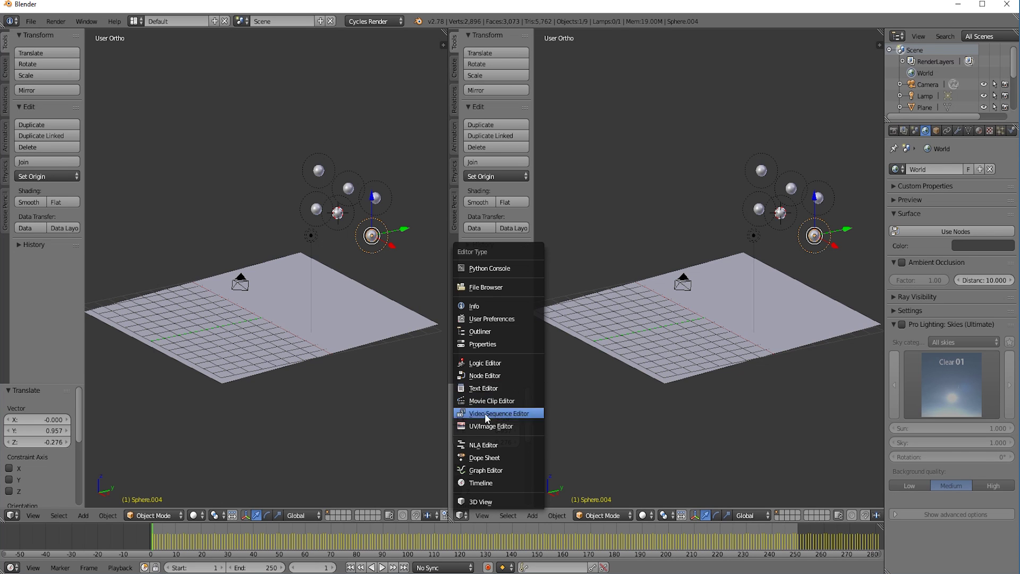
pyautogui.click(485, 470)
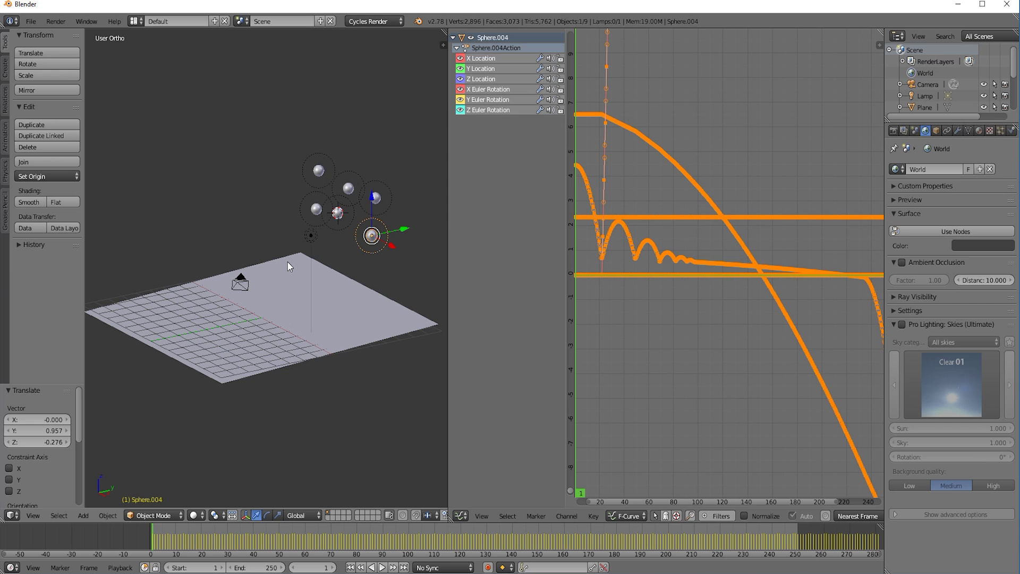
# - Play back the recorded ball animation with Alt+A
pyautogui.hotkey('alt', 'a')
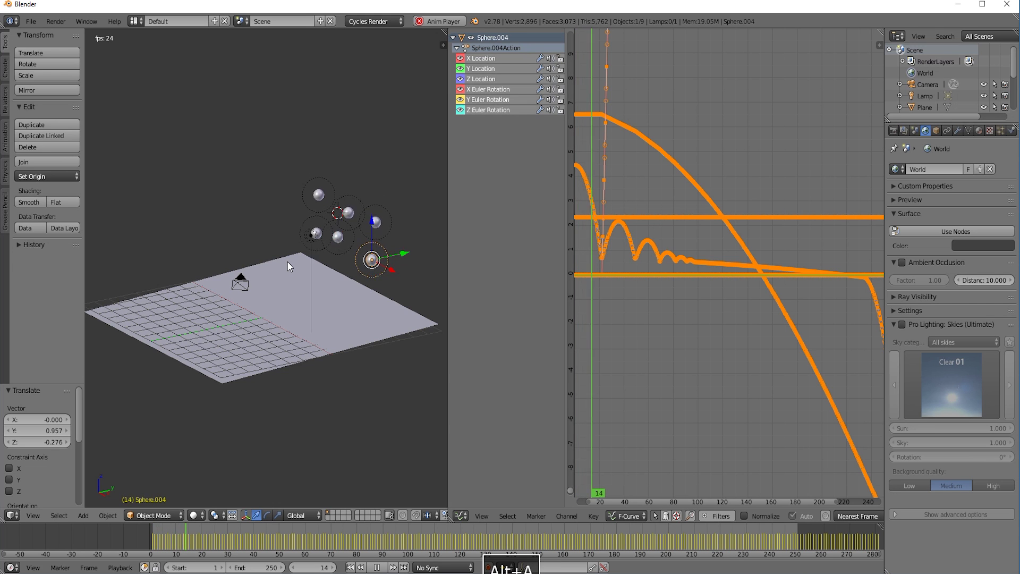